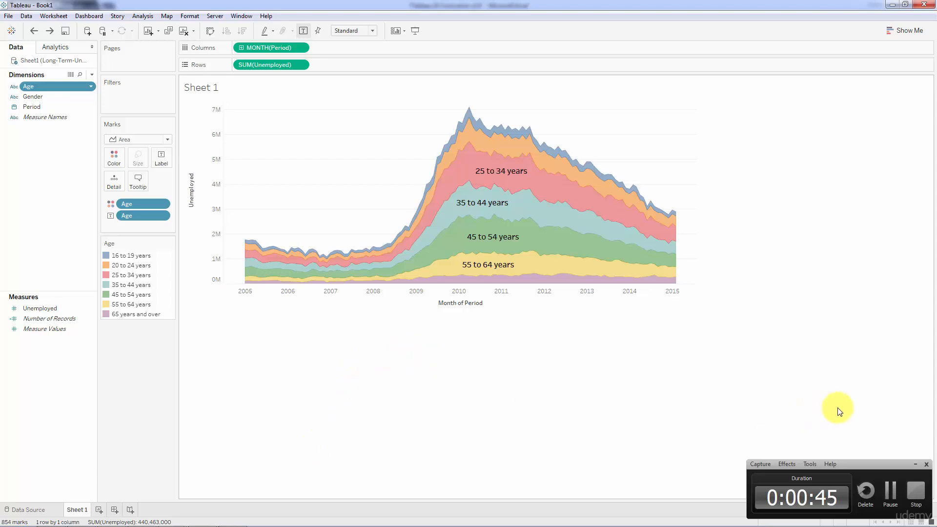
left_click(916, 465)
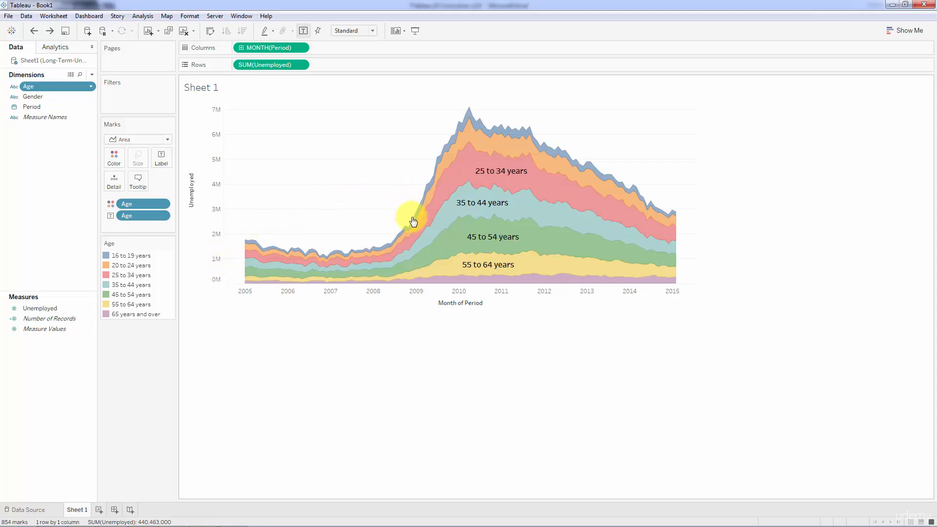
mouse_move(412, 258)
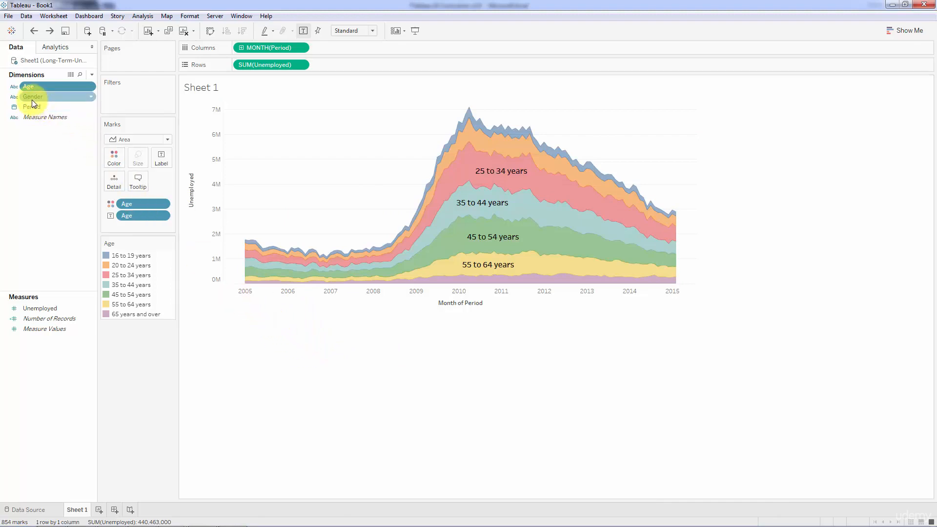
Start a filter on the Gender dimension and select both Men and Women from its value list.
left_click_drag(31, 99, 118, 100)
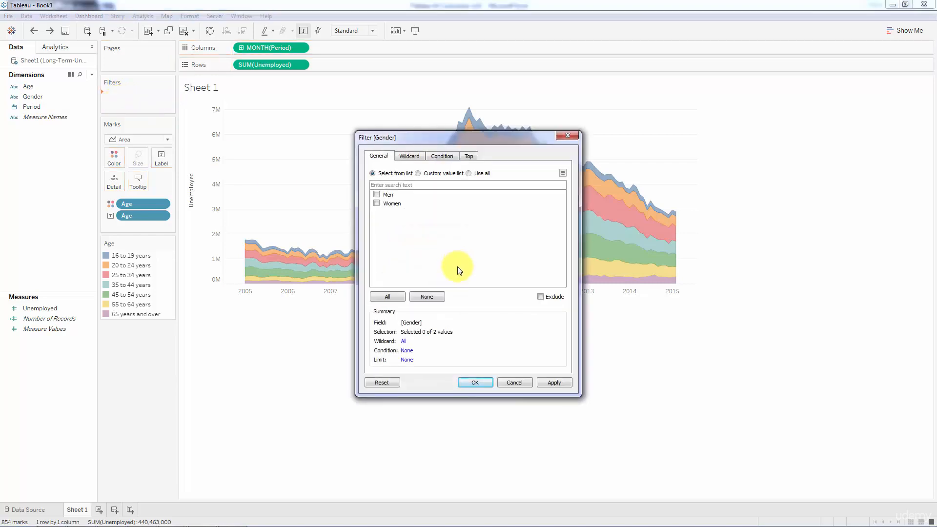
left_click(417, 160)
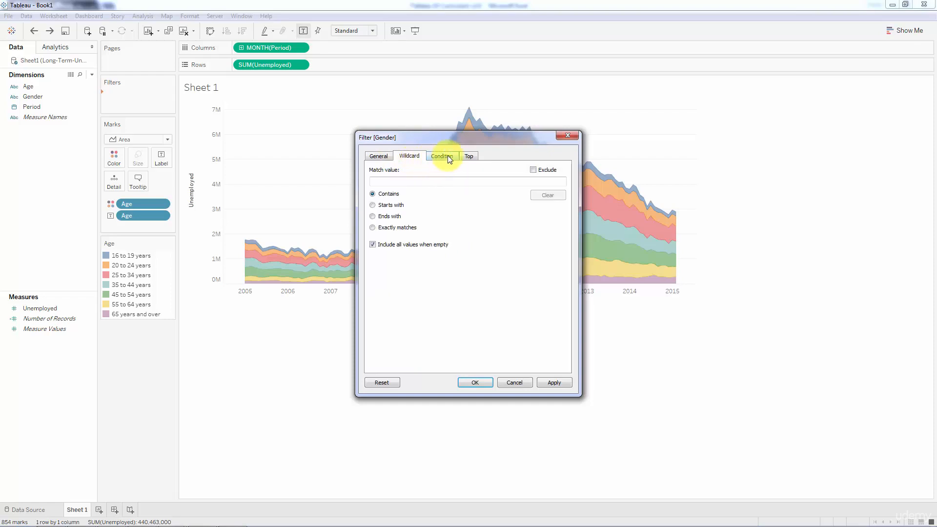
left_click(379, 156)
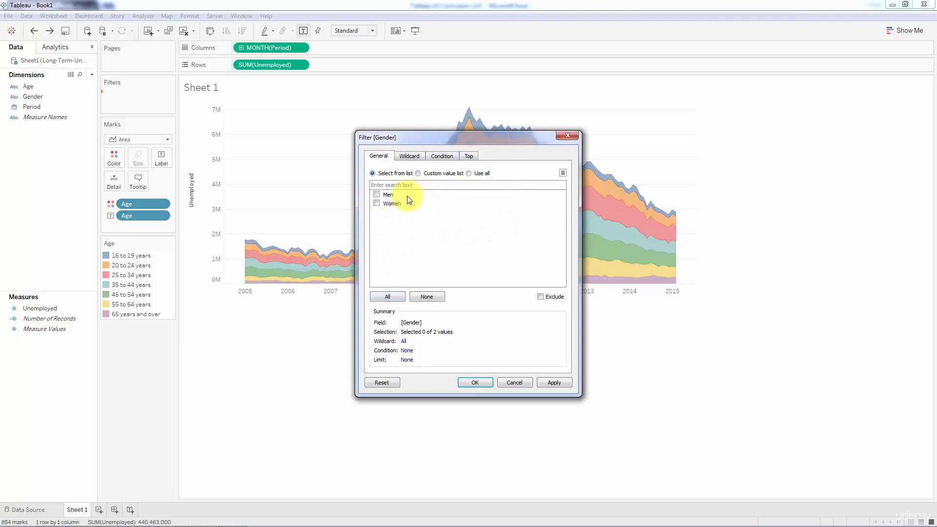
left_click(431, 175)
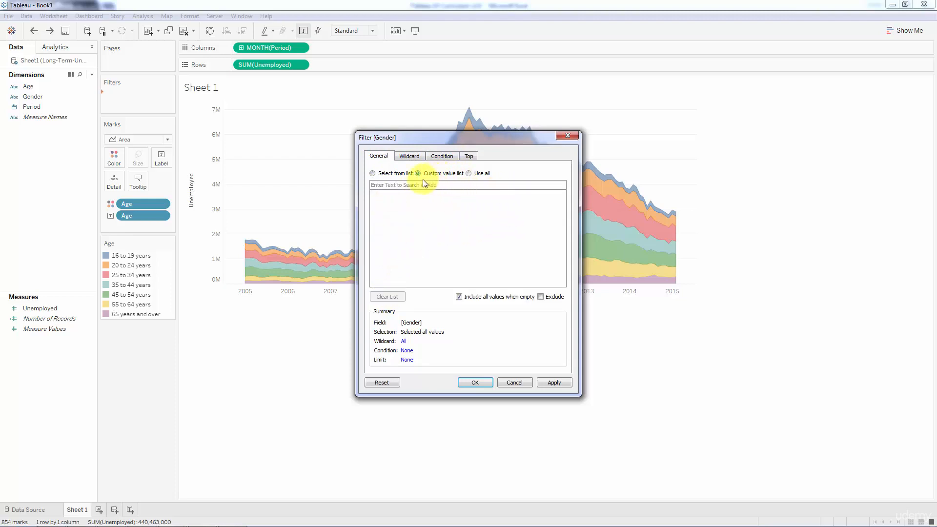
left_click(381, 174)
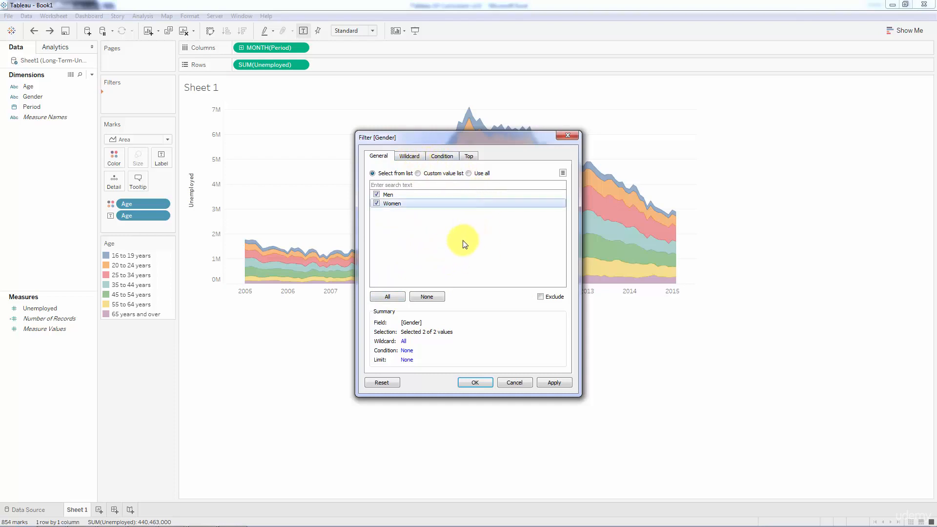
Review the Gender filter's wildcard, condition and top options, and return to its general value list.
left_click(410, 156)
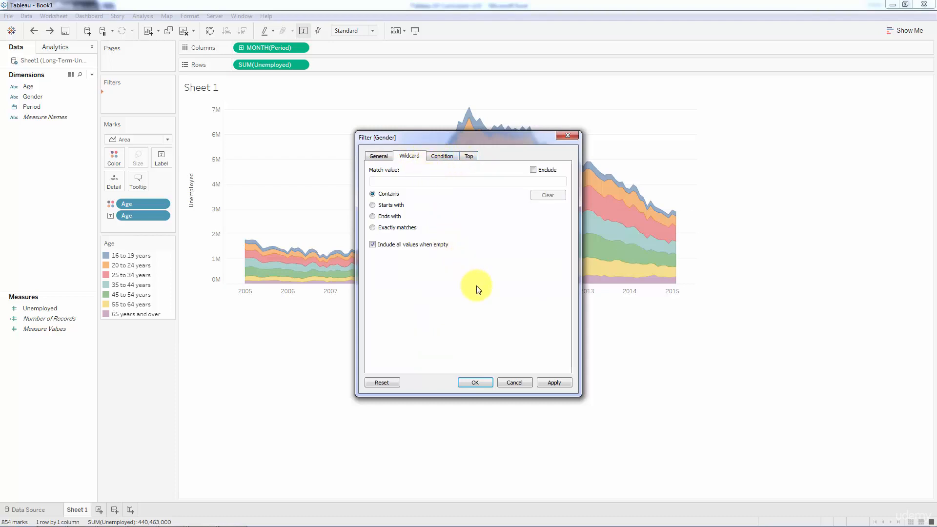
left_click(442, 156)
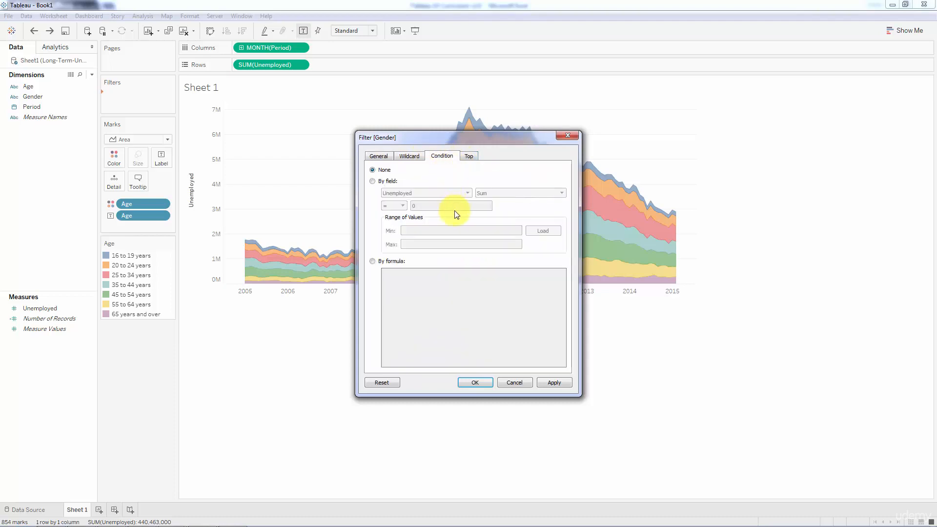
left_click(475, 155)
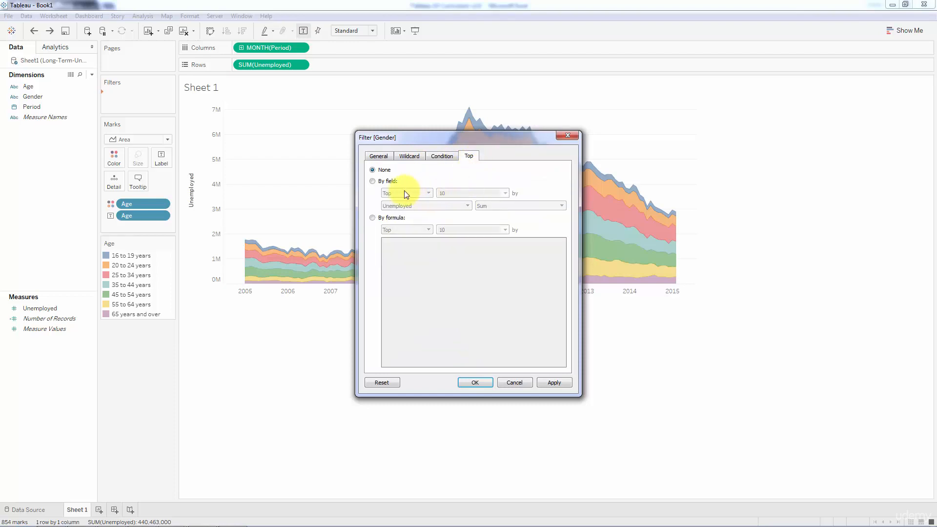
left_click(378, 156)
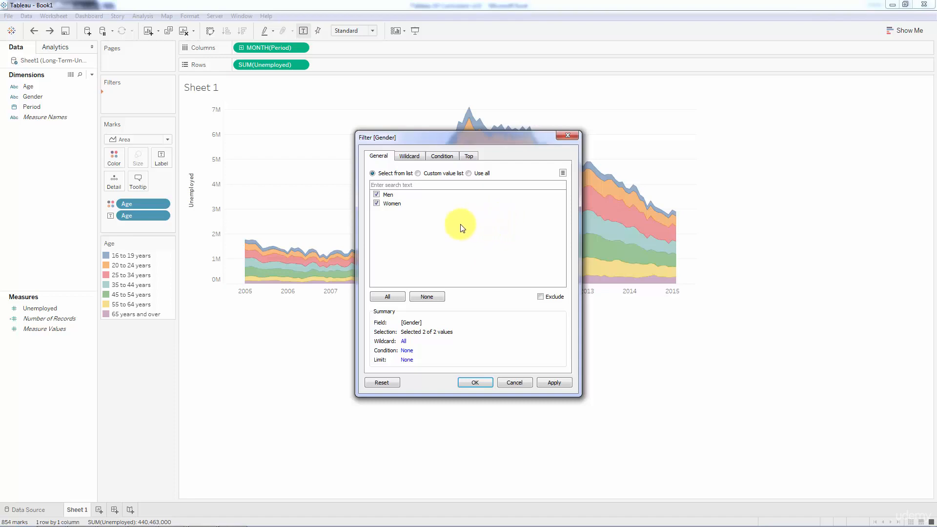
Try deselecting and excluding gender values, and apply the Gender filter with both Men and Women included.
left_click(376, 195)
left_click(377, 203)
left_click(540, 298)
left_click(376, 195)
left_click(540, 296)
left_click(473, 383)
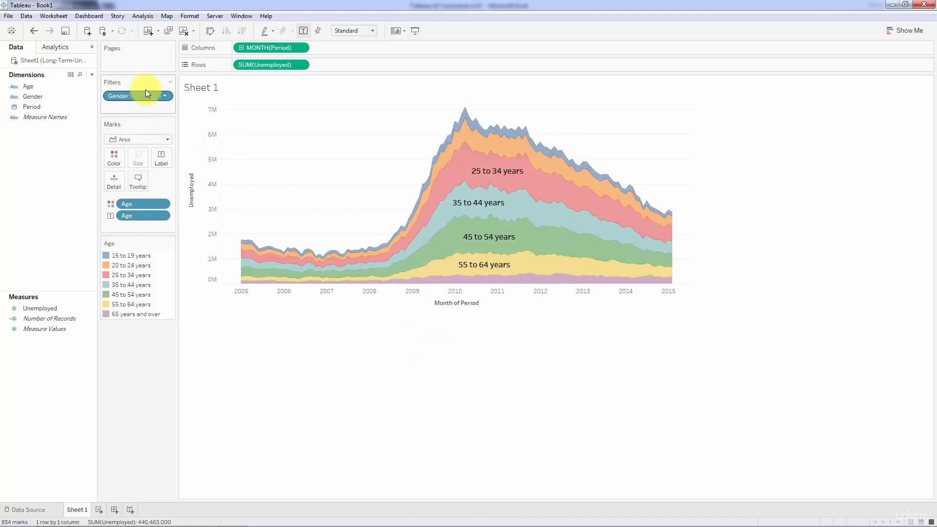
Edit the Gender filter so that the chart includes only Men.
left_click(168, 97)
left_click(158, 107)
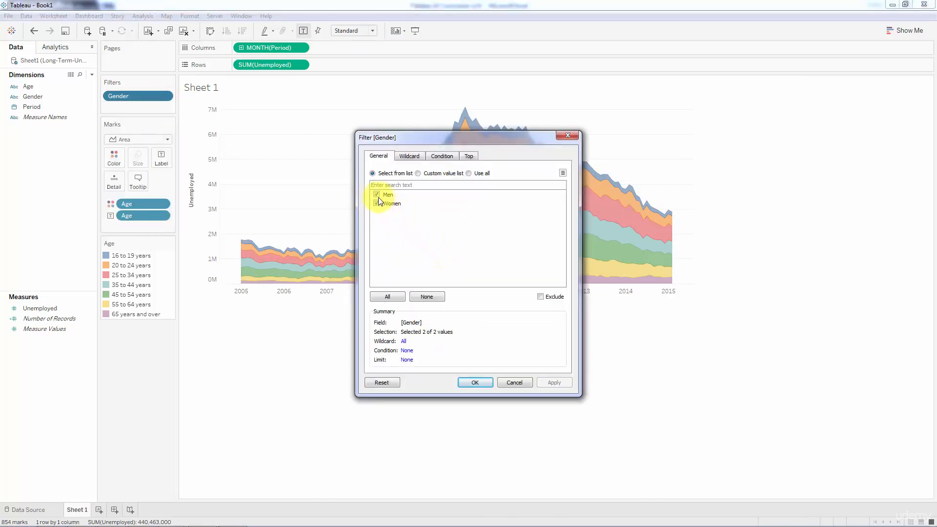
left_click(378, 200)
left_click(482, 382)
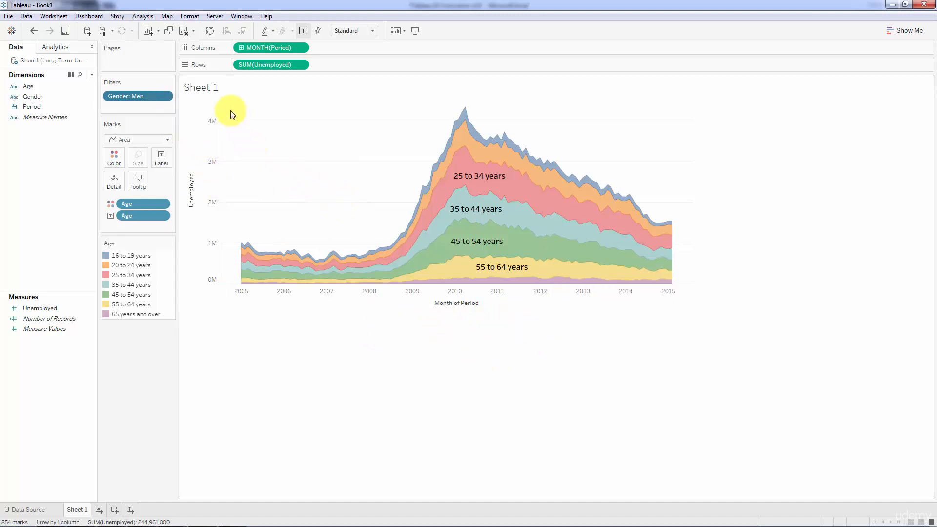
Edit the Gender filter to include only Women instead of Men.
left_click(164, 95)
left_click(159, 108)
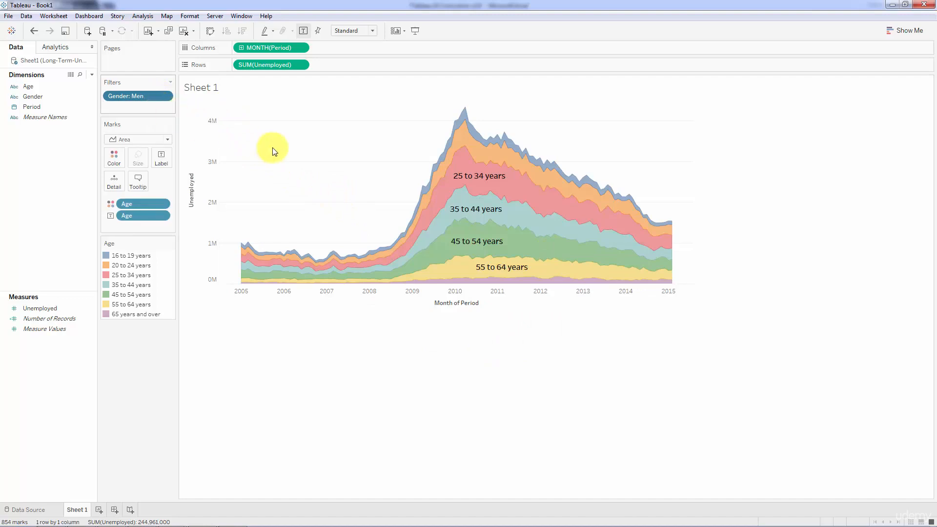
left_click(377, 195)
left_click(377, 203)
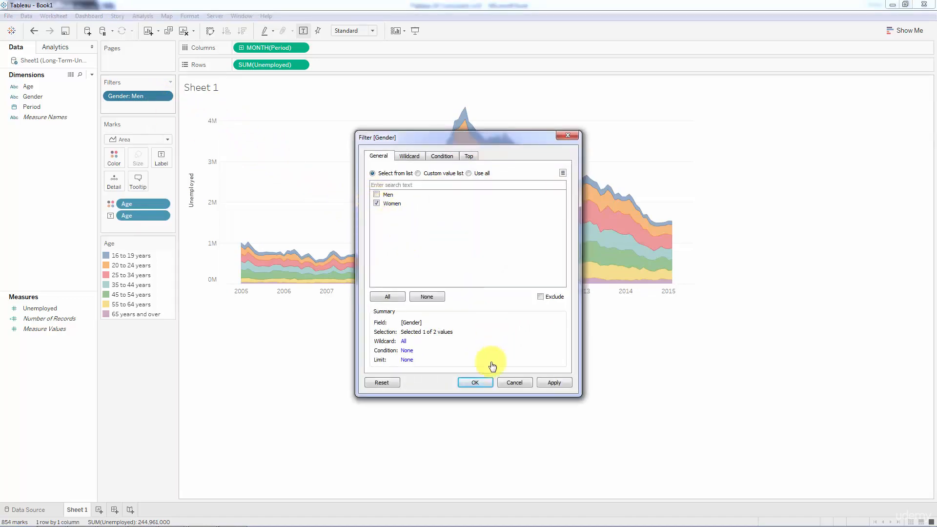
left_click(483, 383)
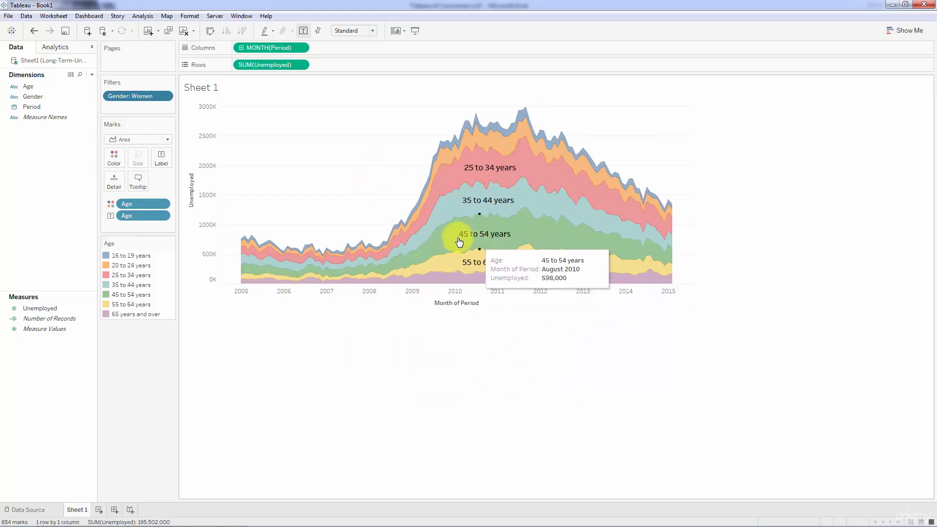
Edit the Gender filter to include both Men and Women again.
left_click(164, 95)
left_click(142, 108)
left_click(376, 194)
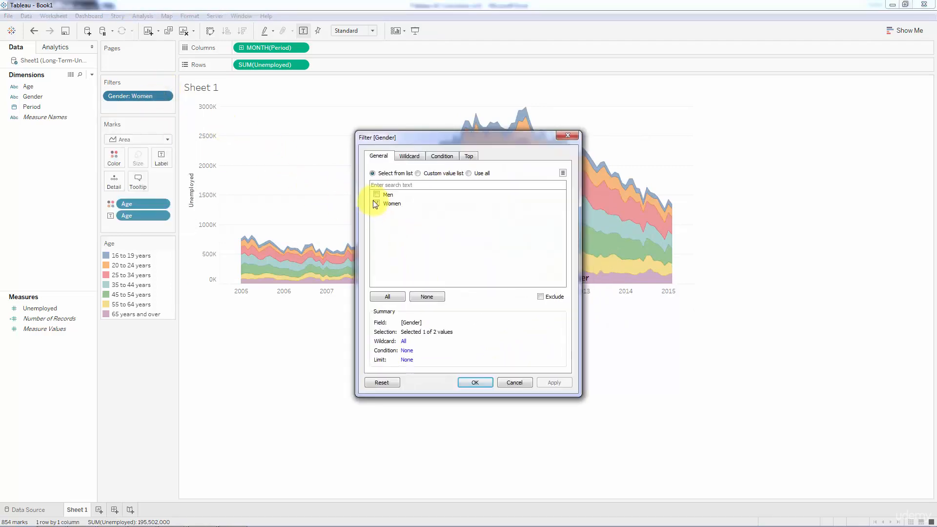
left_click(488, 383)
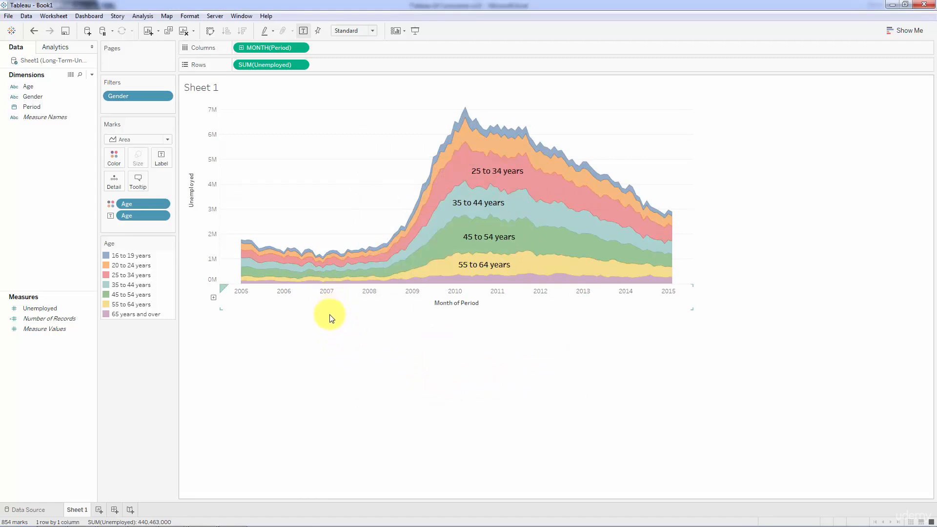
Show the interactive Gender filter card on the sheet and place it beneath the Age colour legend.
mouse_move(293, 278)
left_click(166, 97)
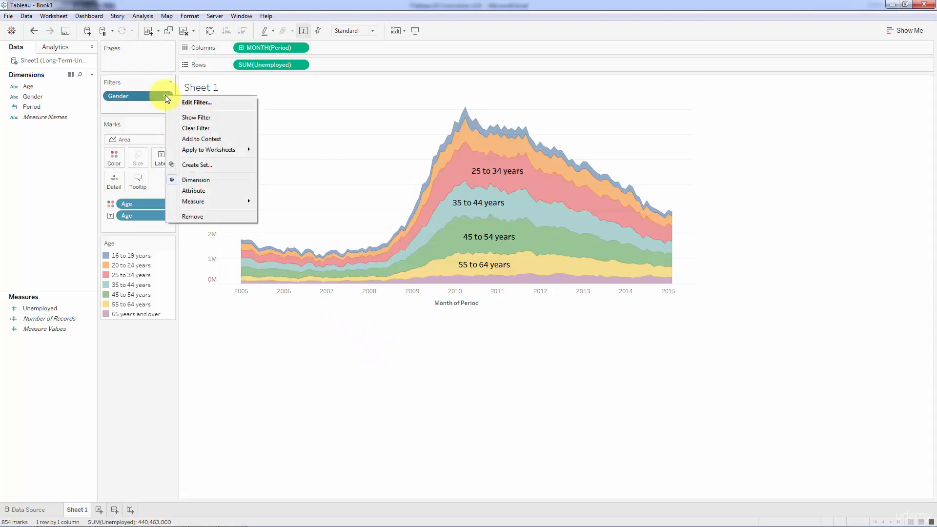
left_click(190, 121)
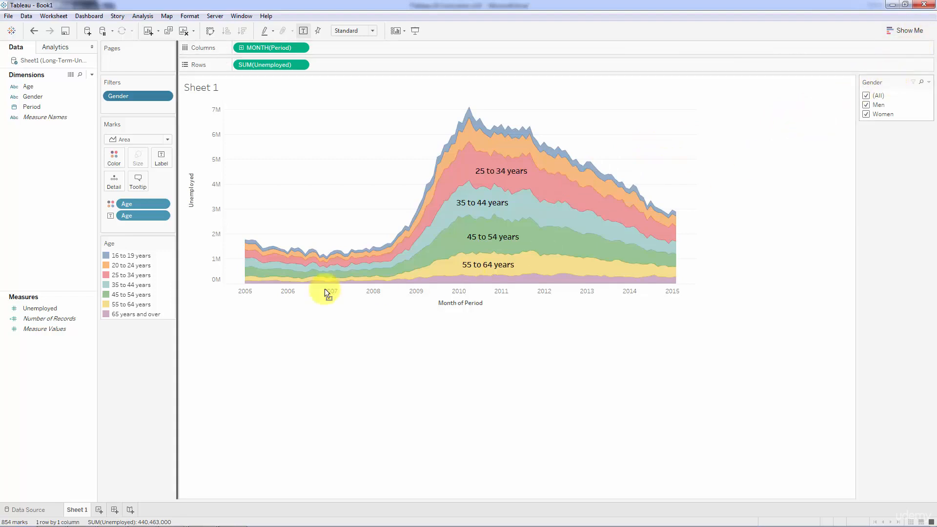
left_click_drag(165, 320, 134, 324)
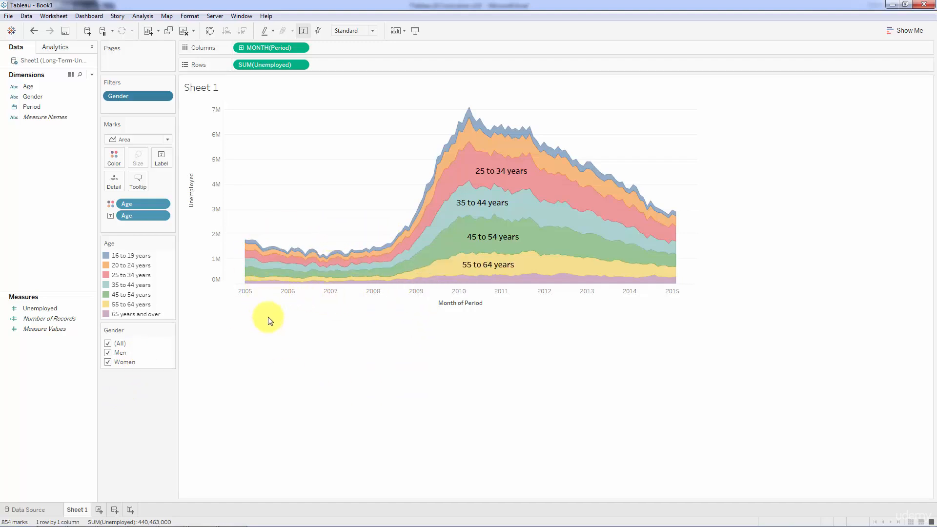
Try the Gender filter card by deselecting Men and Women, and reselect Men followed by Women.
left_click(108, 352)
left_click(107, 362)
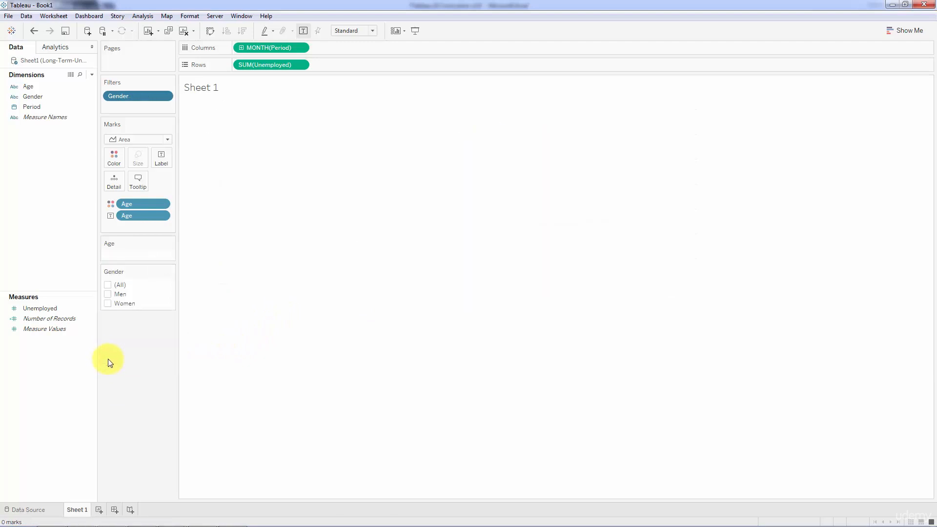
left_click(108, 295)
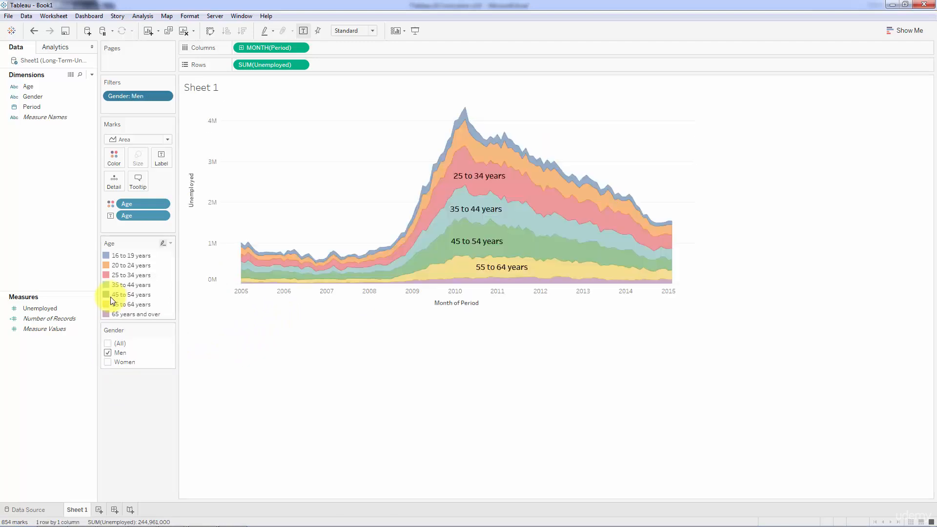
left_click(108, 362)
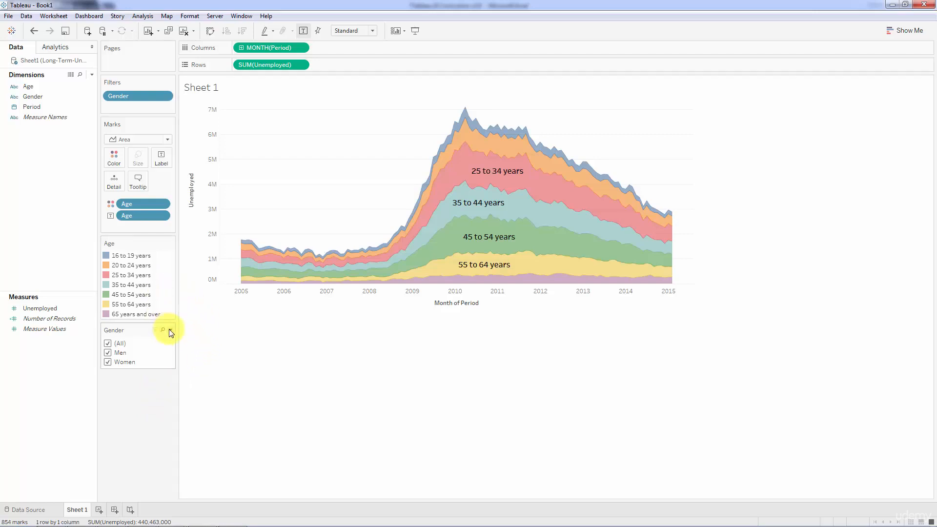
Look over the Gender filter card's display options and move the card back to the right side of the chart.
left_click(170, 331)
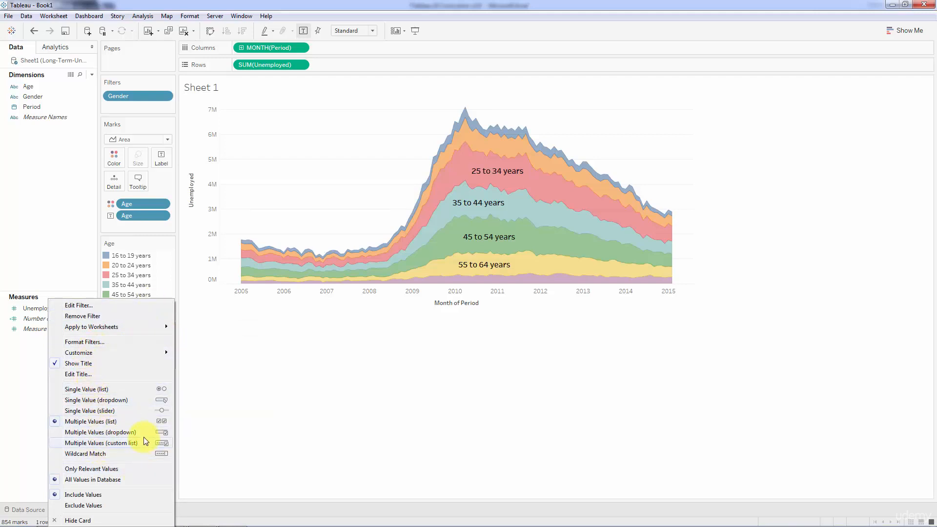
left_click(224, 373)
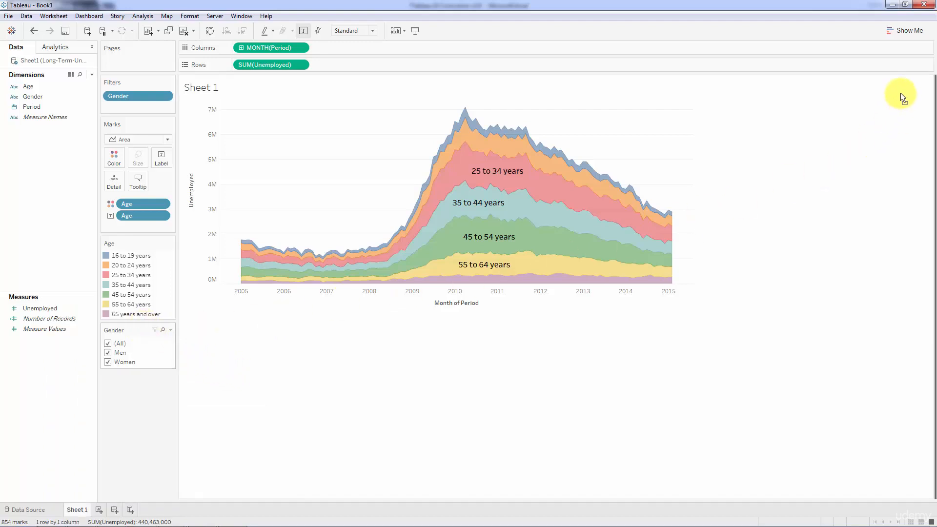
left_click_drag(901, 93, 915, 90)
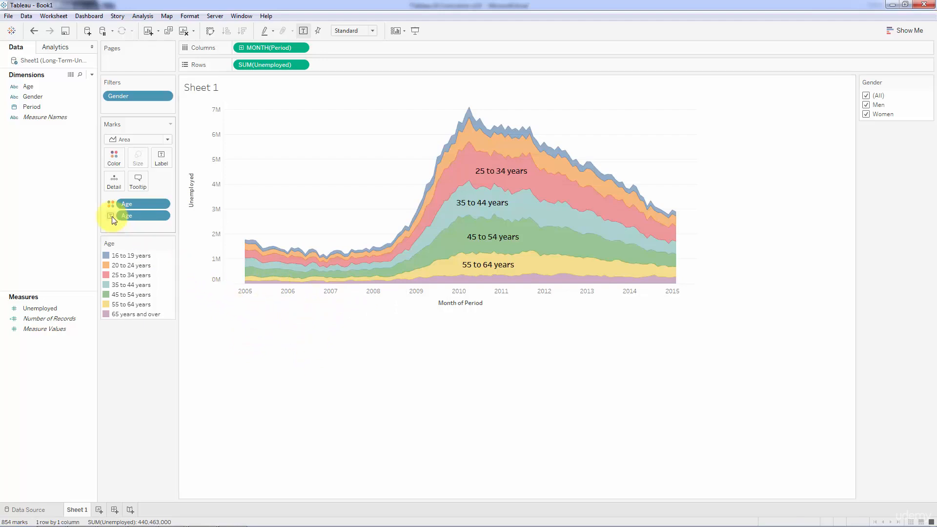
Add an Age filter with all seven age groups selected and show its interactive filter card.
left_click(34, 87)
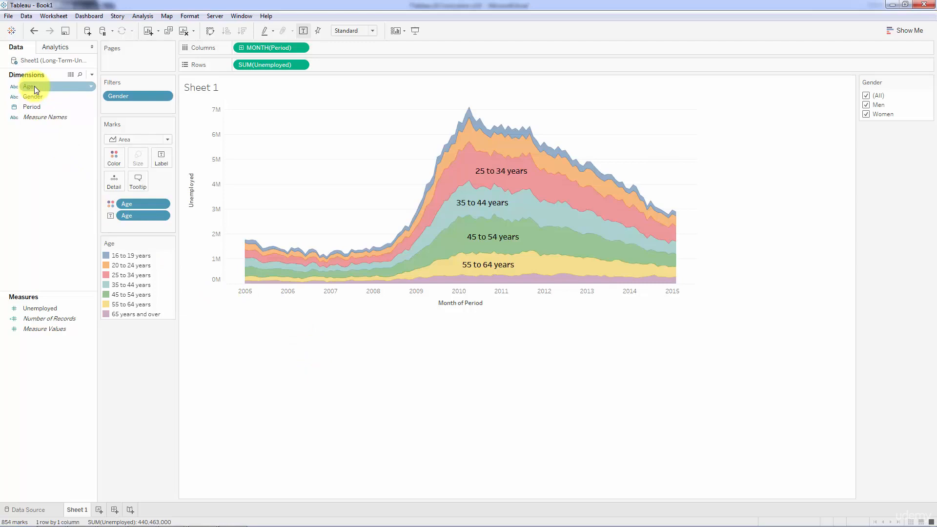
left_click_drag(36, 86, 146, 110)
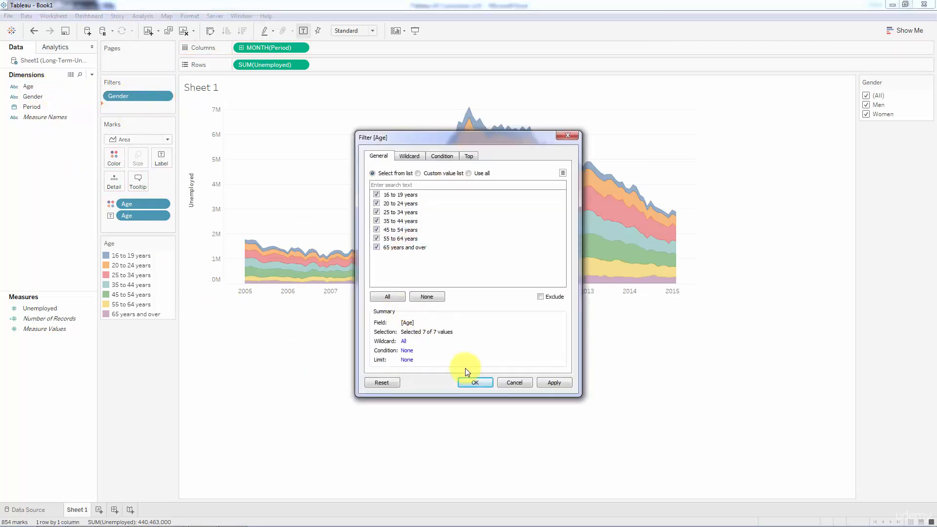
left_click(474, 384)
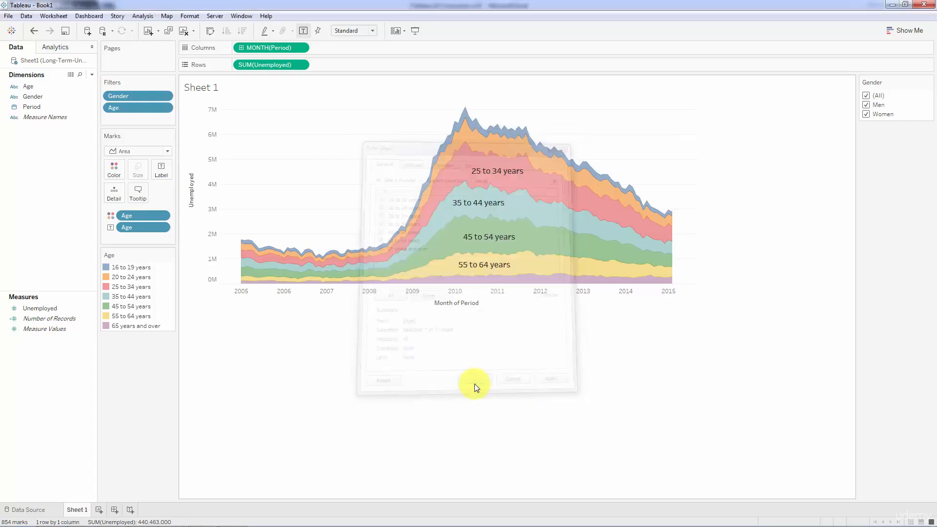
right_click(140, 108)
left_click(162, 129)
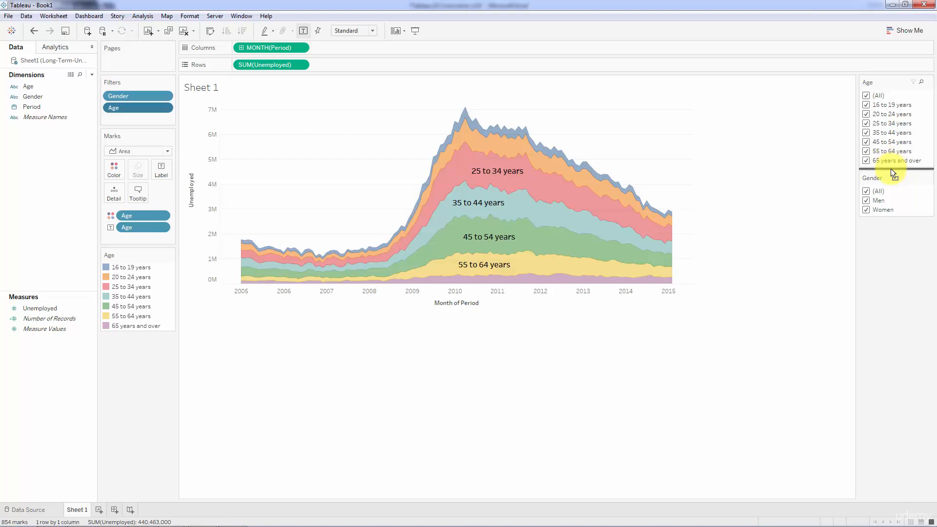
Try the Age filter by deselecting 16 to 19, 25 to 34, 45 to 54 and 65 and over, and reselect all ages.
left_click(866, 105)
left_click(865, 123)
left_click(866, 142)
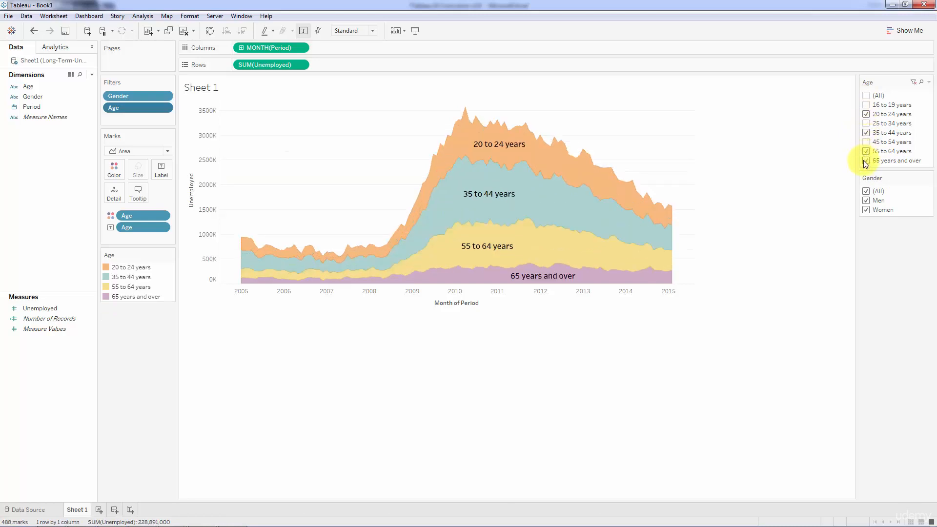
left_click(865, 161)
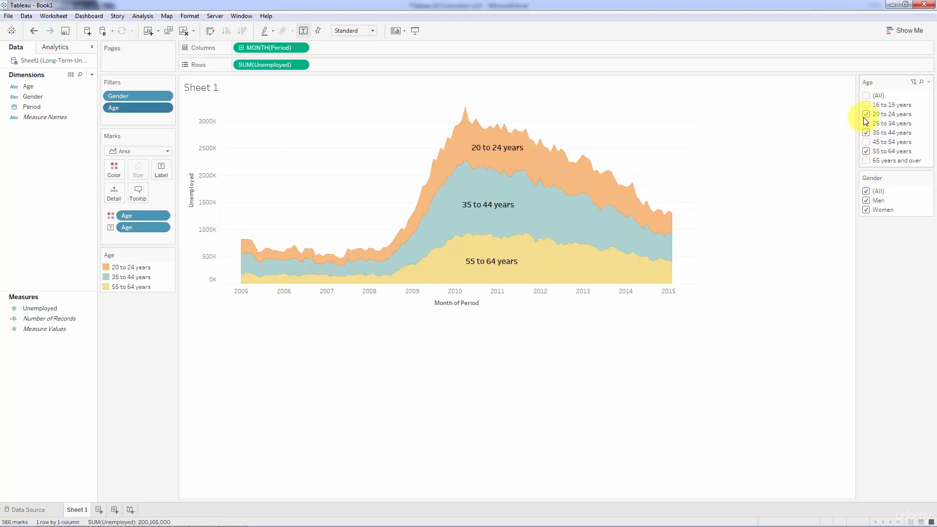
left_click(866, 96)
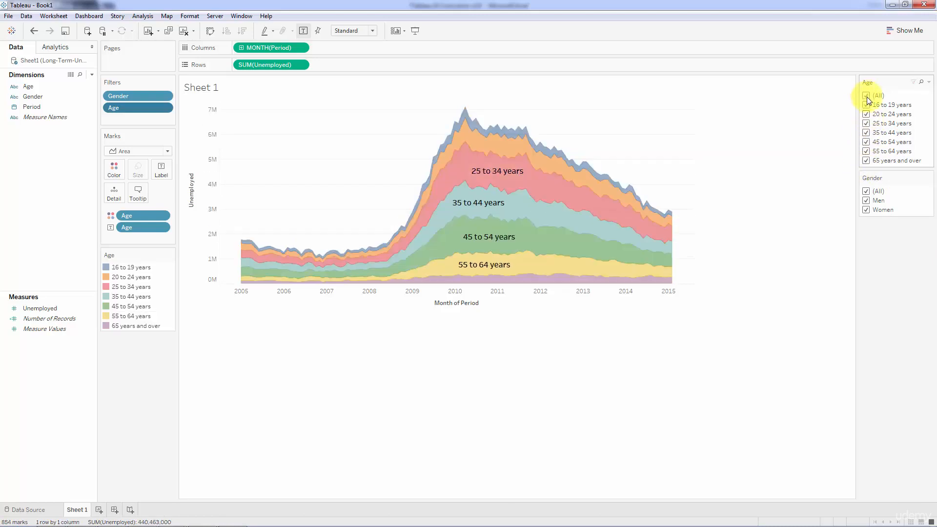
Try the Age filter by deselecting 35 to 44 and 55 to 64, reselecting all, deselecting 35 to 44 and 20 to 24, and reselecting all.
left_click(865, 132)
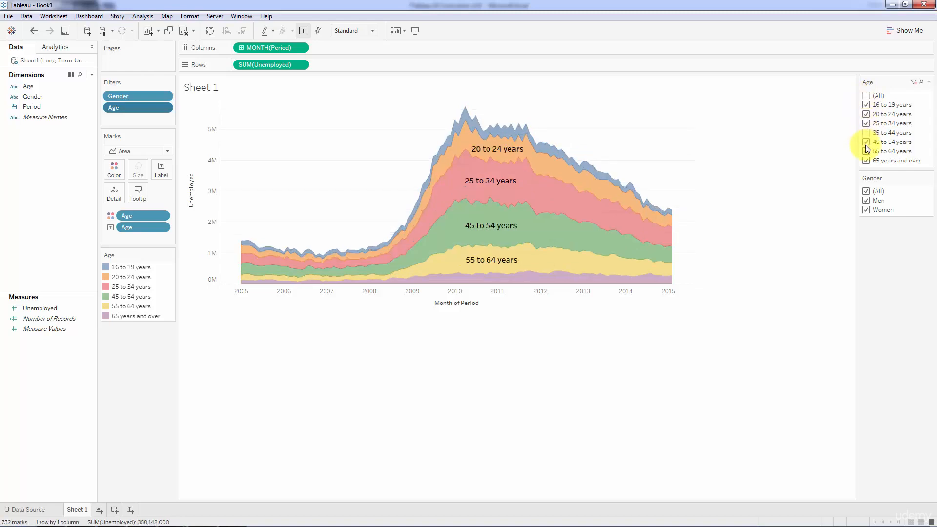
left_click(865, 151)
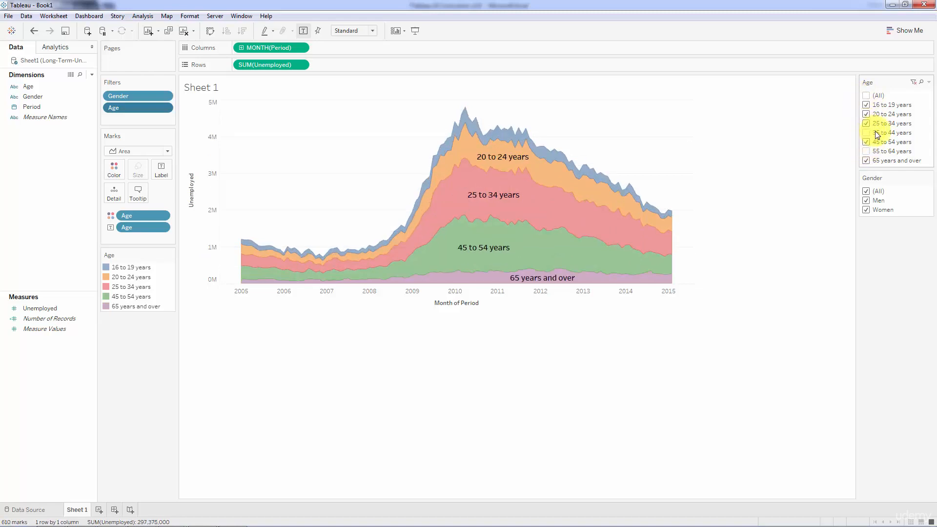
left_click(866, 95)
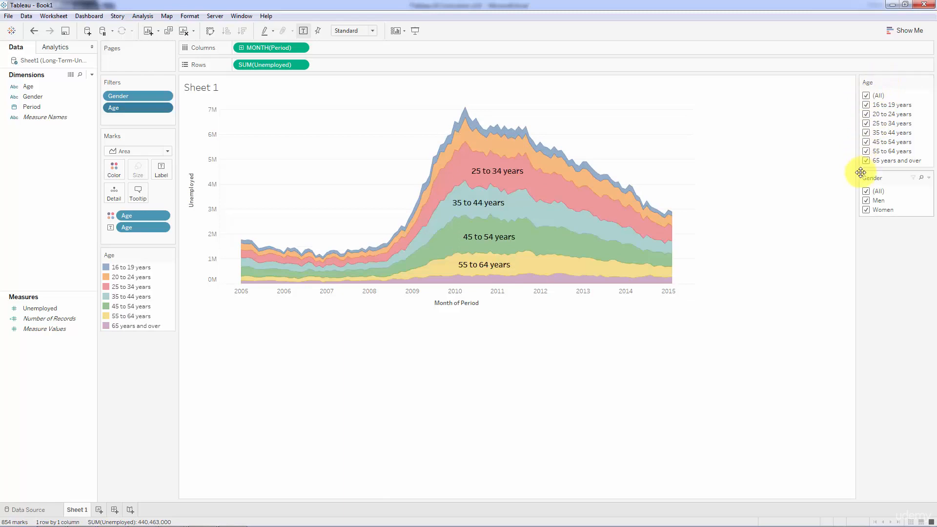
left_click(866, 133)
left_click(867, 116)
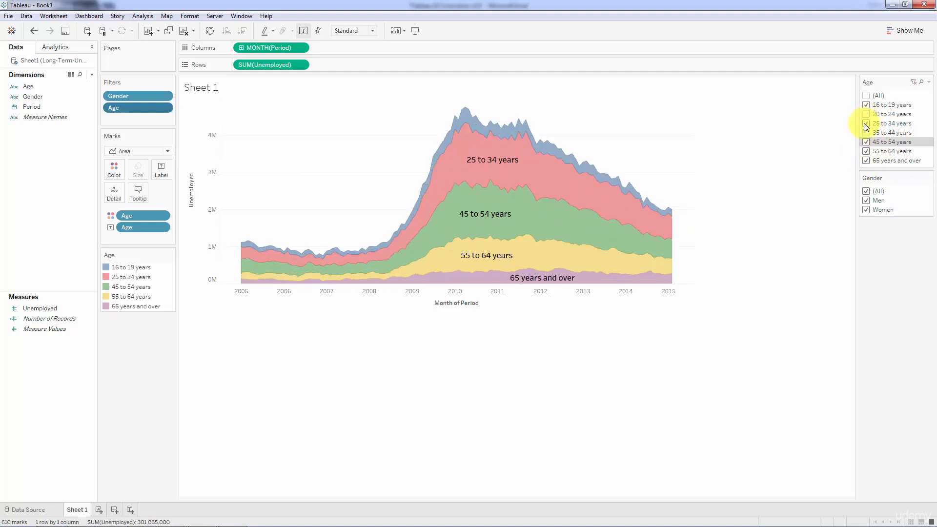
left_click(865, 95)
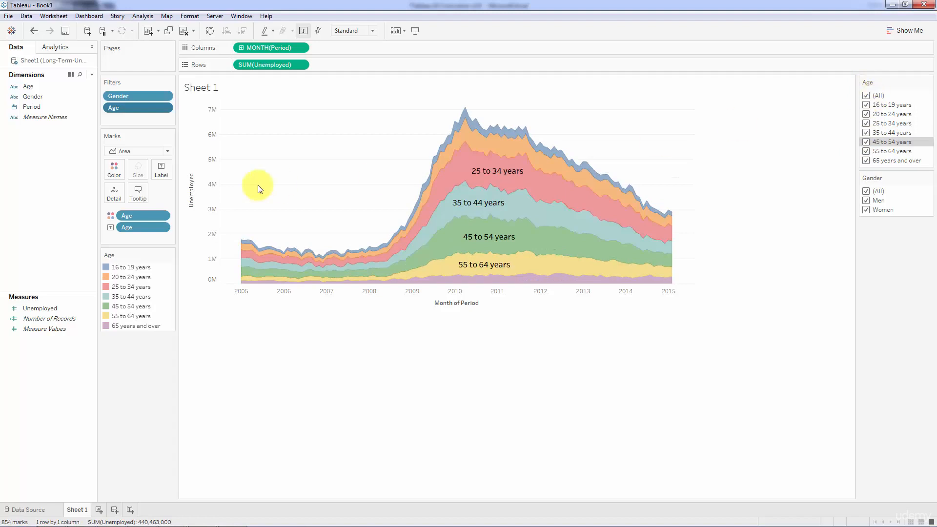
Highlight the 25 to 34, 45 to 54 and 20 to 24 age groups from the colour legend, and clear the highlighting.
left_click(131, 287)
left_click(130, 307)
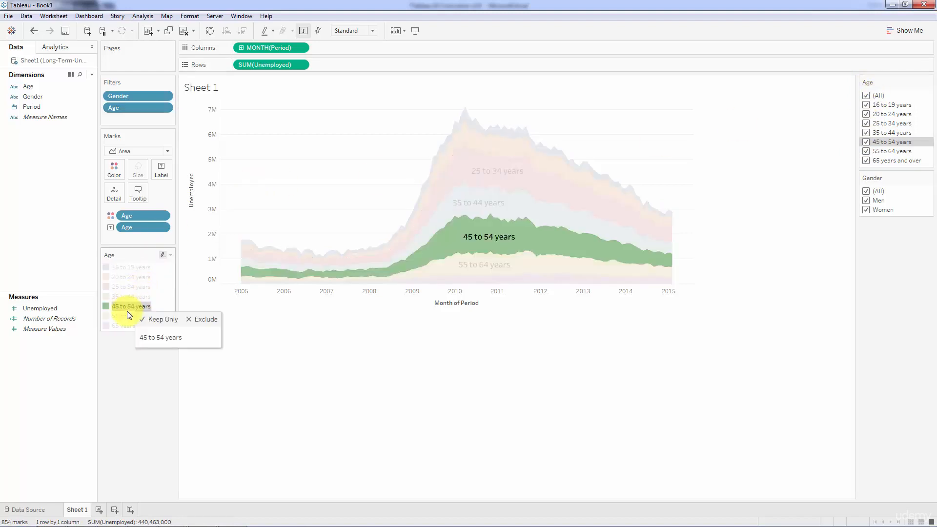
left_click(128, 276)
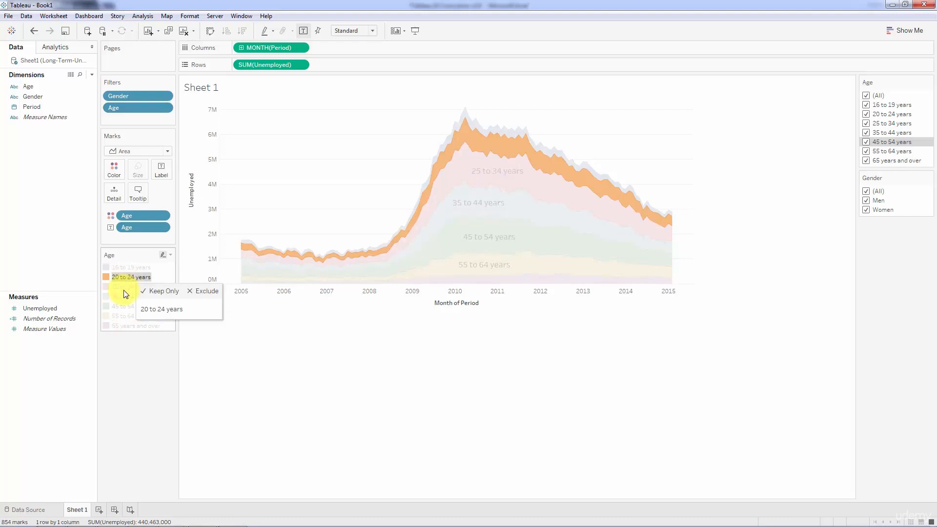
left_click(126, 288)
left_click(121, 305)
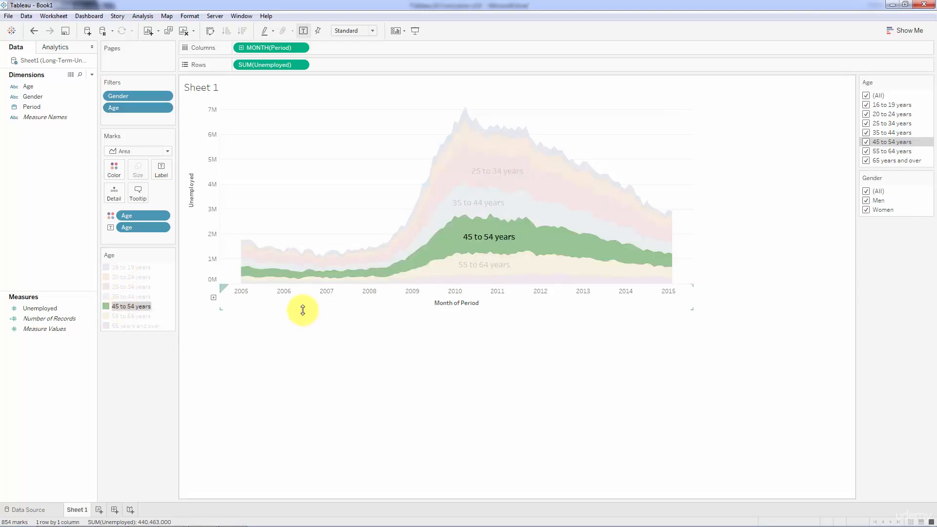
left_click(353, 367)
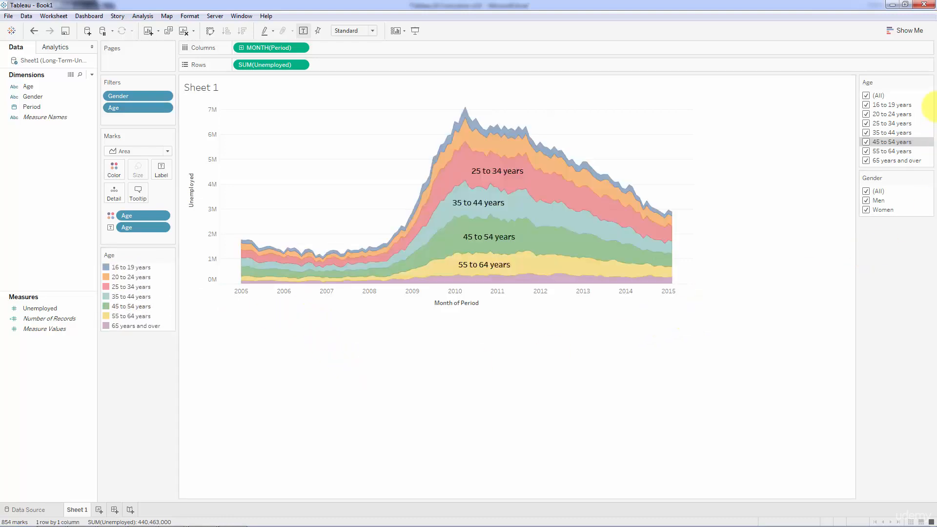
Switch the Age filter card to Single Value (list), try 25 to 34, 45 to 54, 55 to 64 and 16 to 19, and return to All.
left_click(928, 81)
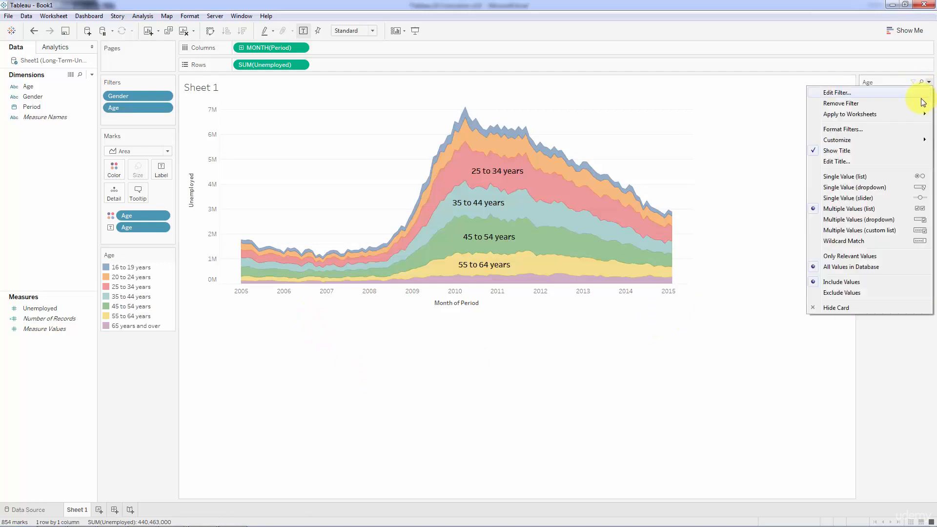
left_click(849, 177)
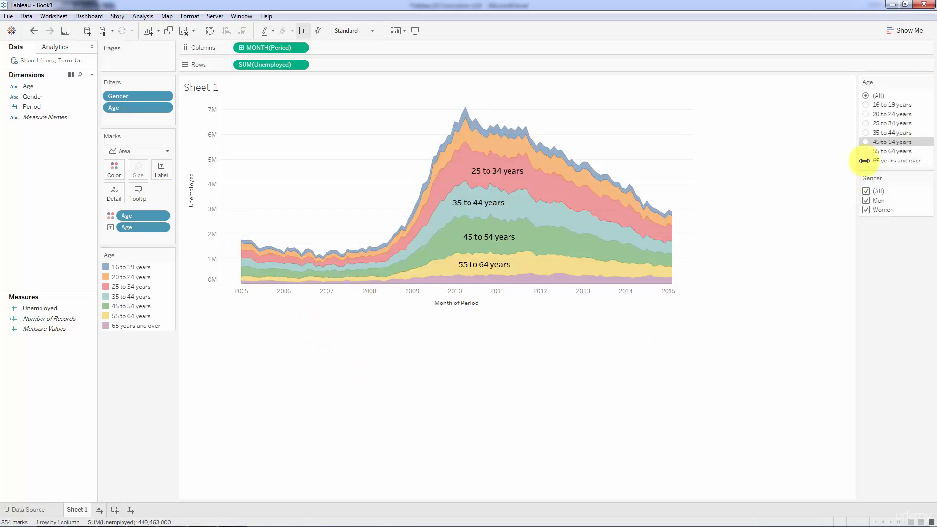
left_click(870, 124)
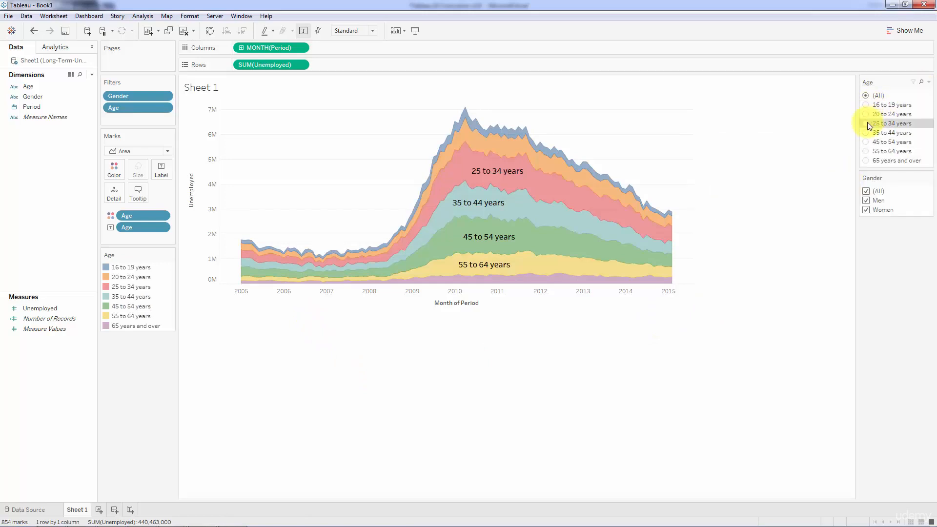
left_click(867, 142)
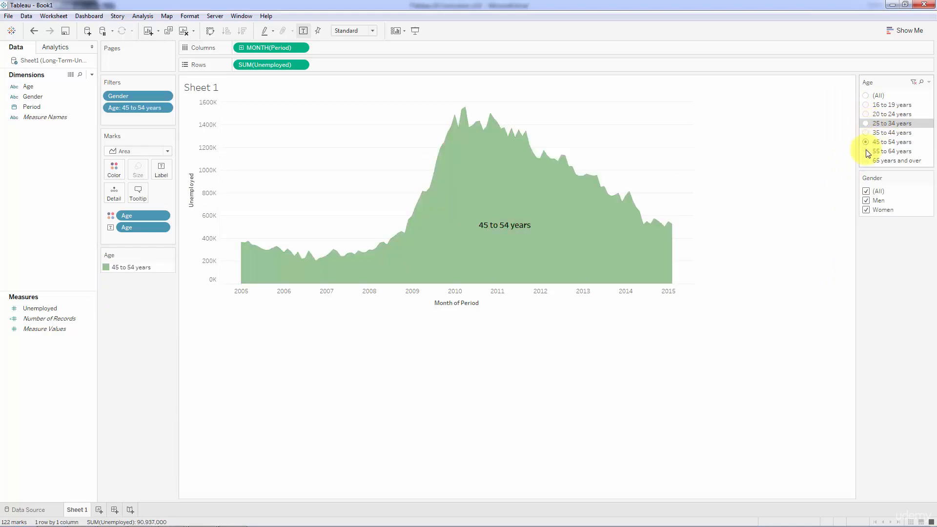
left_click(868, 153)
left_click(866, 106)
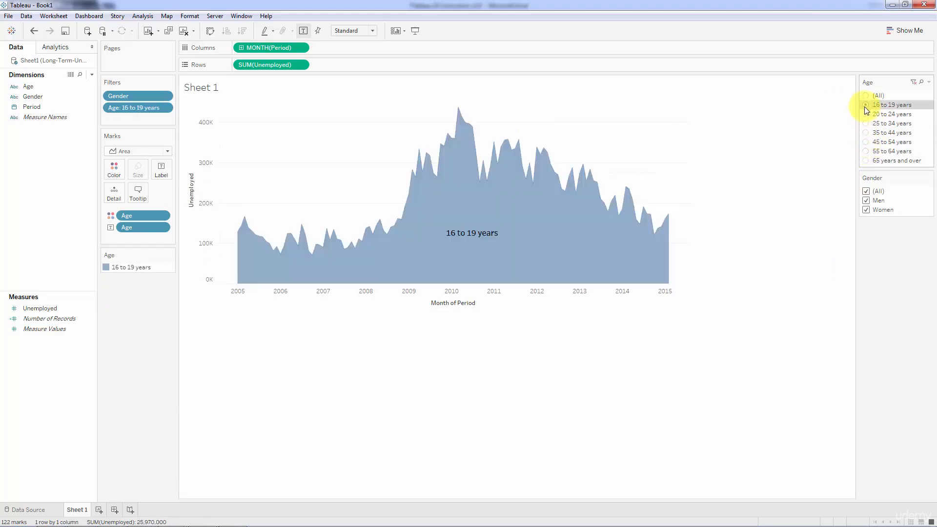
left_click(866, 96)
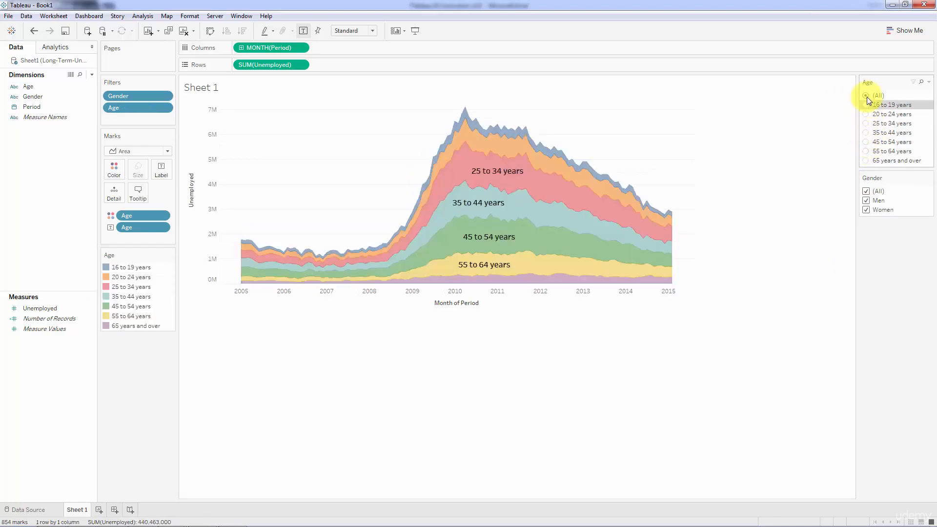
Remove the "All" option from the Age filter card, and show only 35 to 44 years followed by only 55 to 64 years.
left_click(929, 83)
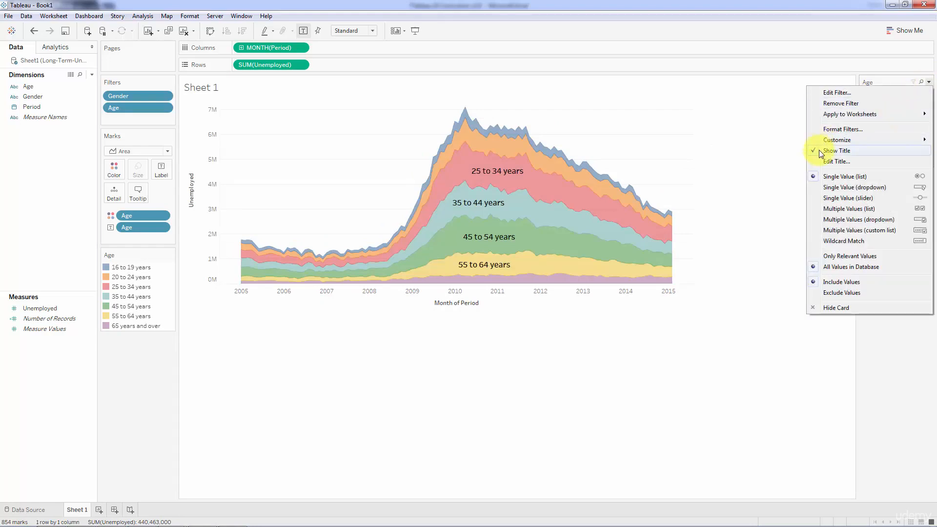
mouse_move(854, 143)
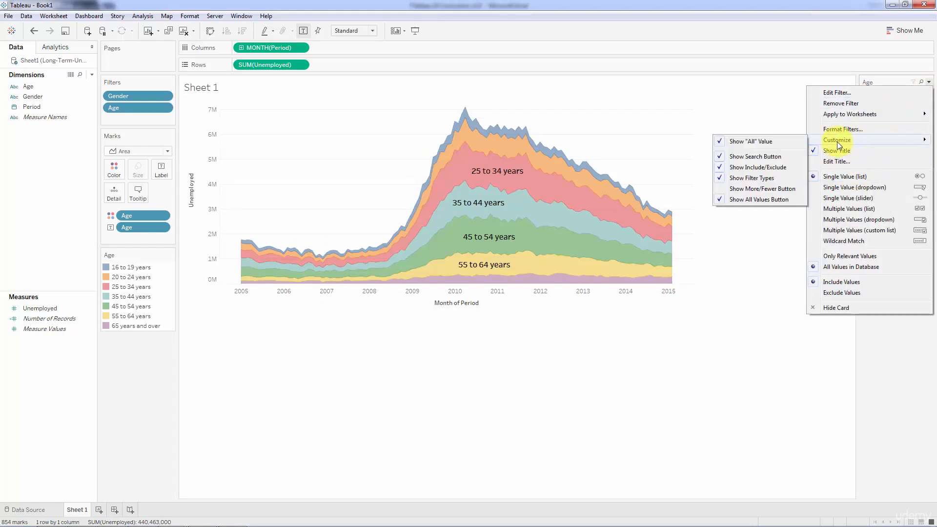
left_click(756, 145)
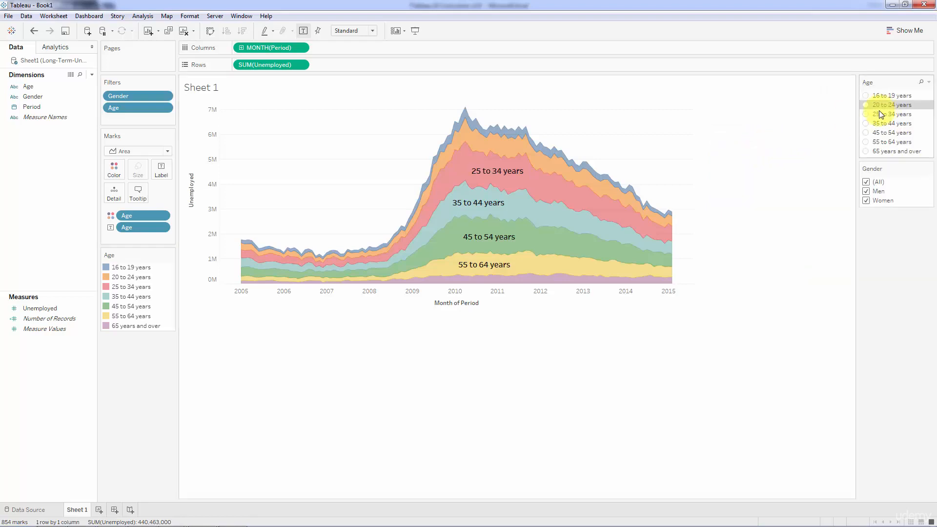
left_click(867, 124)
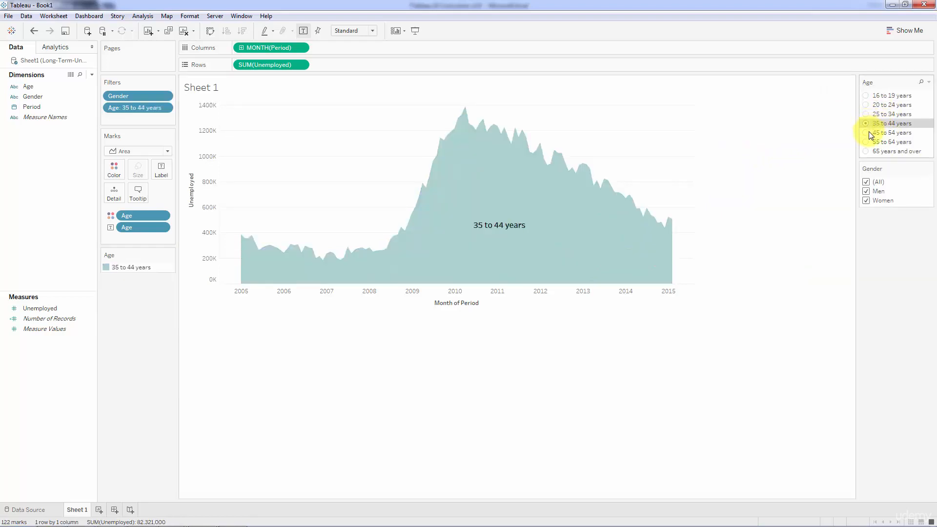
left_click(866, 143)
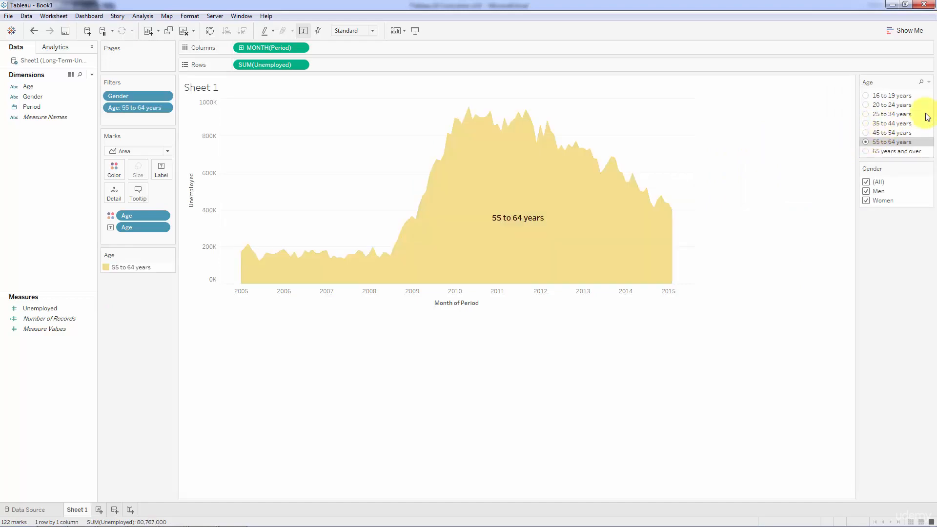
Switch the Age filter card to Single Value (dropdown), and choose 20 to 24 years followed by 35 to 44 years.
left_click(929, 82)
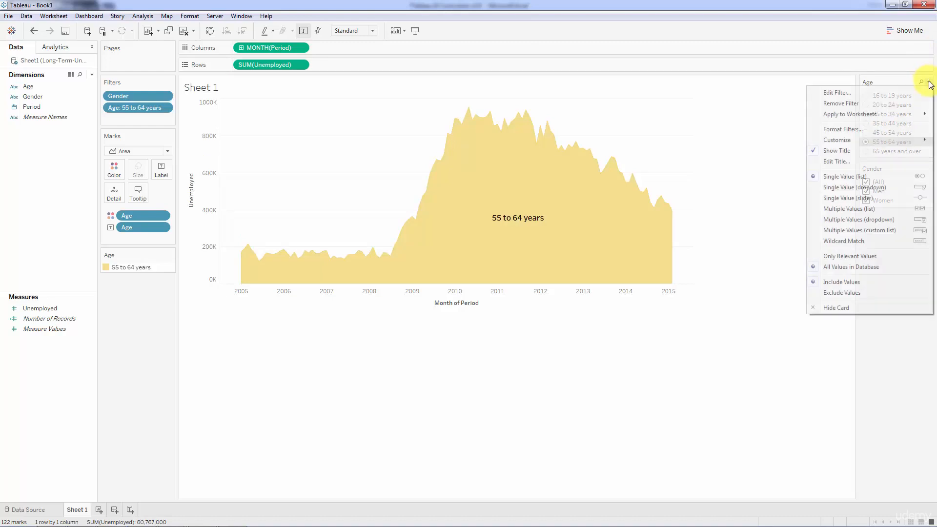
left_click(877, 187)
left_click(927, 96)
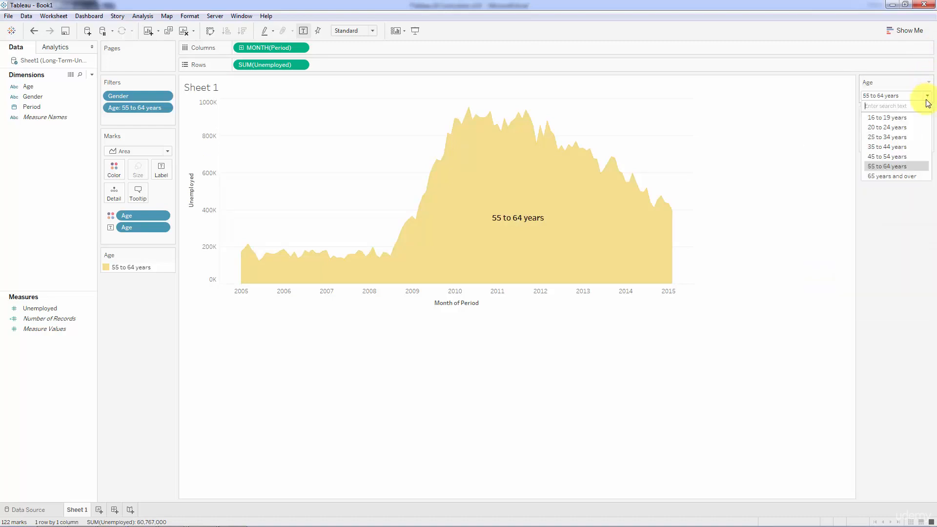
left_click(900, 127)
left_click(927, 96)
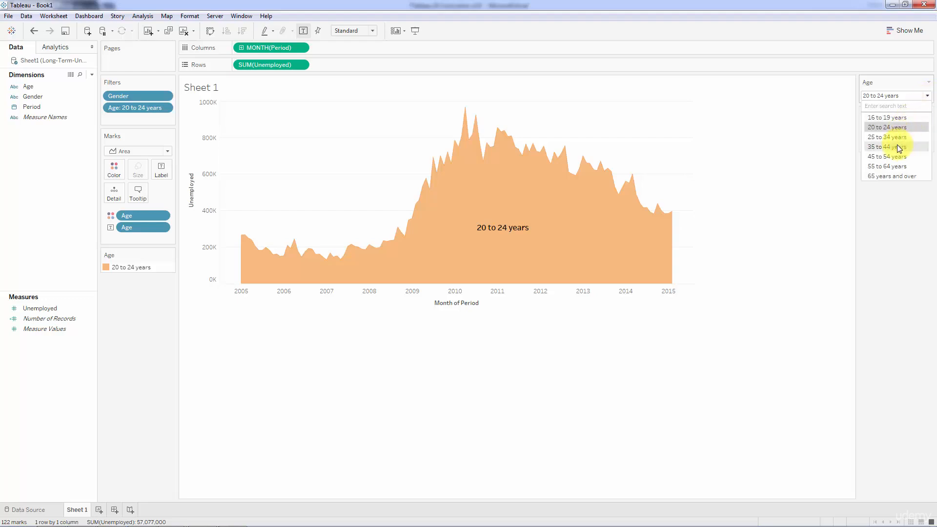
left_click(898, 146)
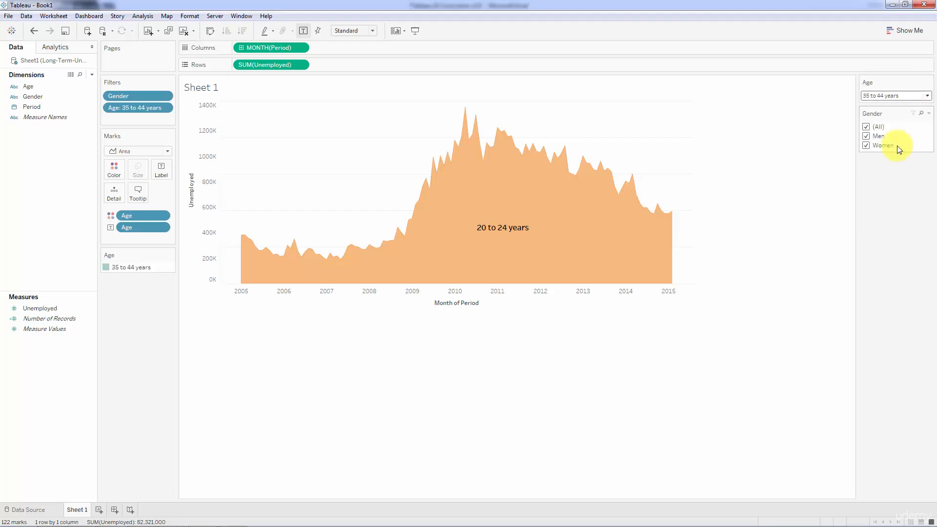
Switch the Age filter card to Multiple Values (dropdown), add 20 to 24 and 45 to 54 years, and restore all age values.
left_click(929, 82)
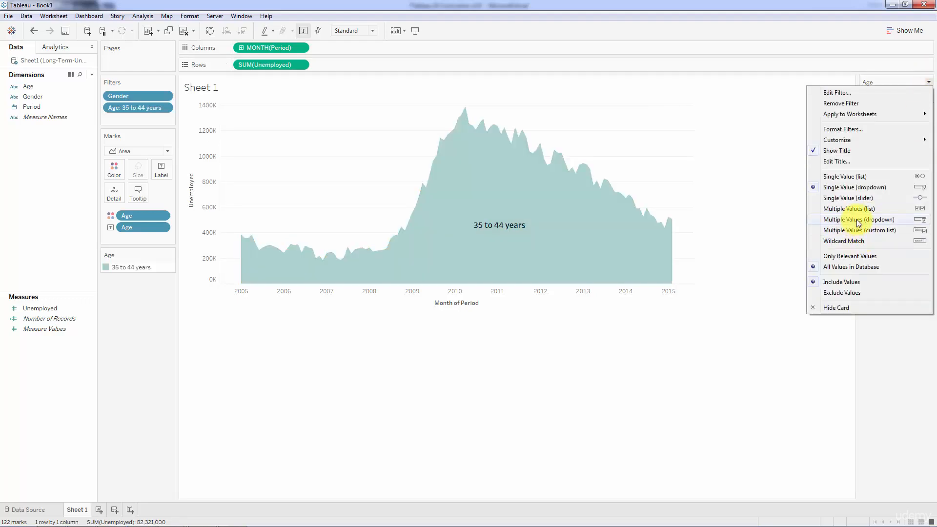
left_click(859, 219)
left_click(927, 96)
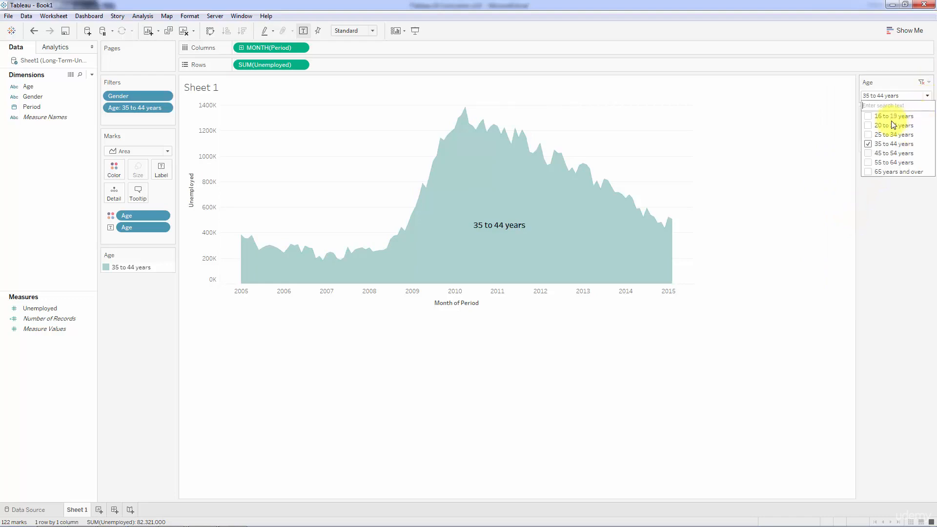
left_click(868, 125)
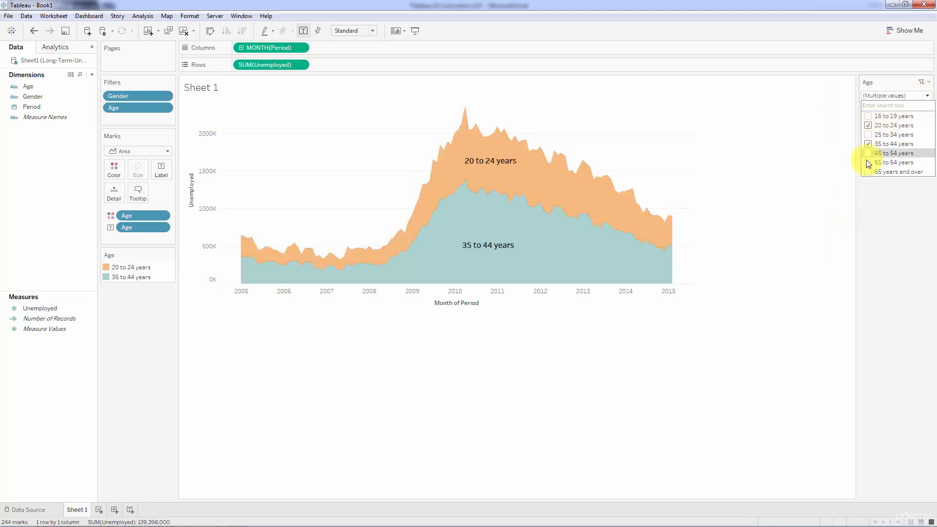
left_click(869, 153)
left_click(923, 84)
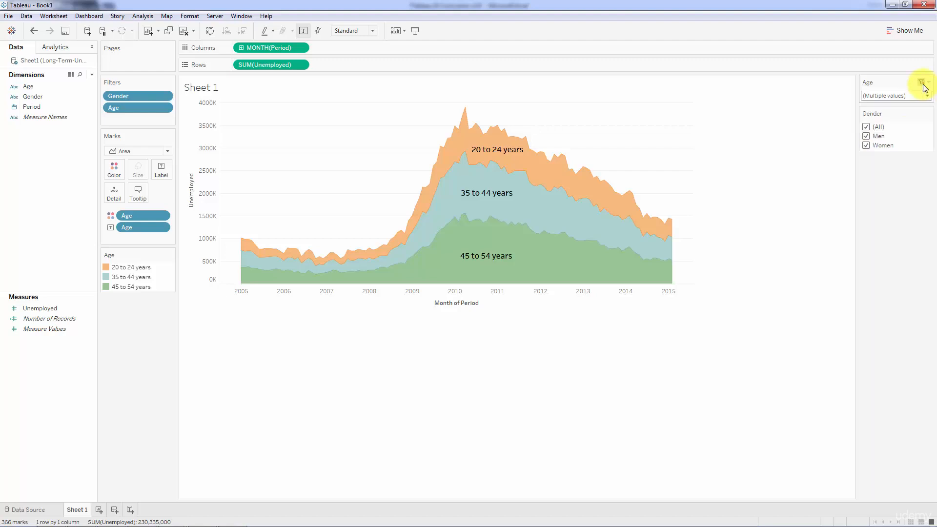
left_click(929, 97)
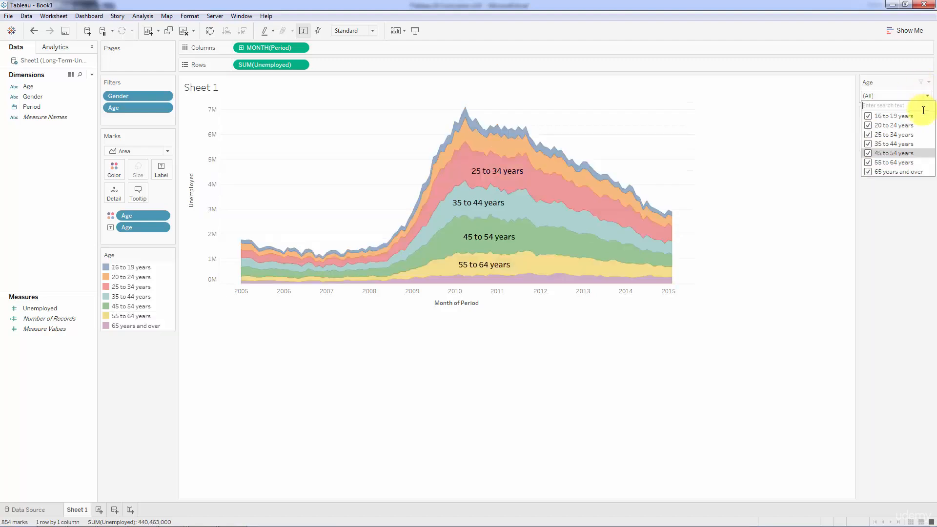
Switch the Age filter card to Wildcard Match and filter the chart by the text "20 to 24".
left_click(929, 84)
left_click(929, 84)
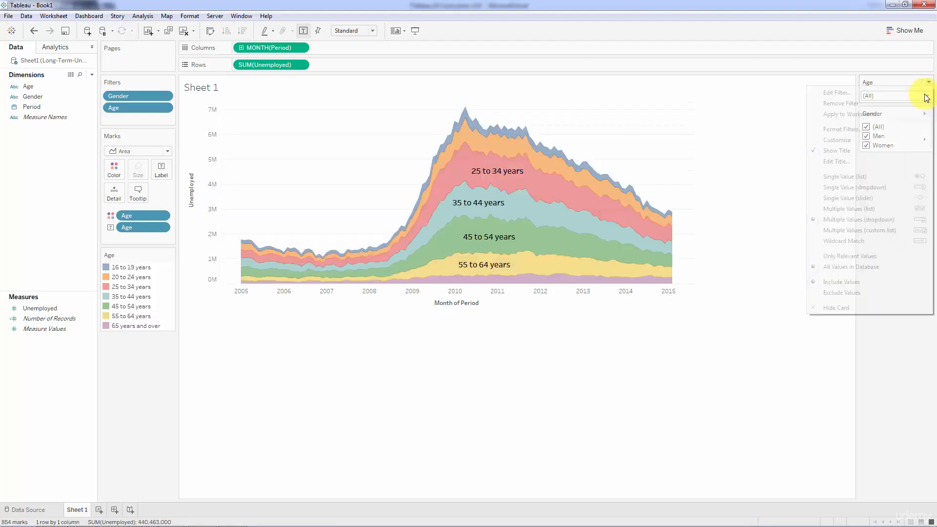
left_click(849, 241)
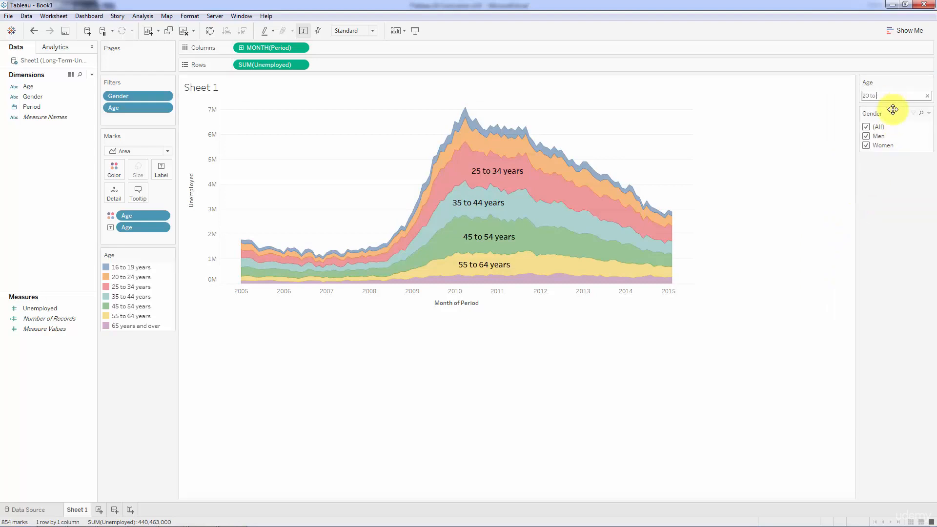
key("Return")
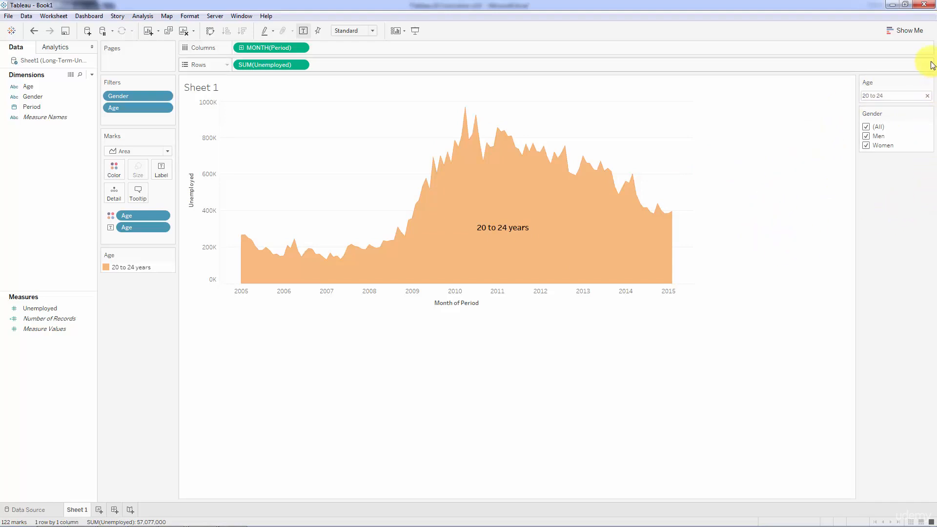
Hide the Age filter card and remove Age from the worksheet's filters.
left_click(931, 82)
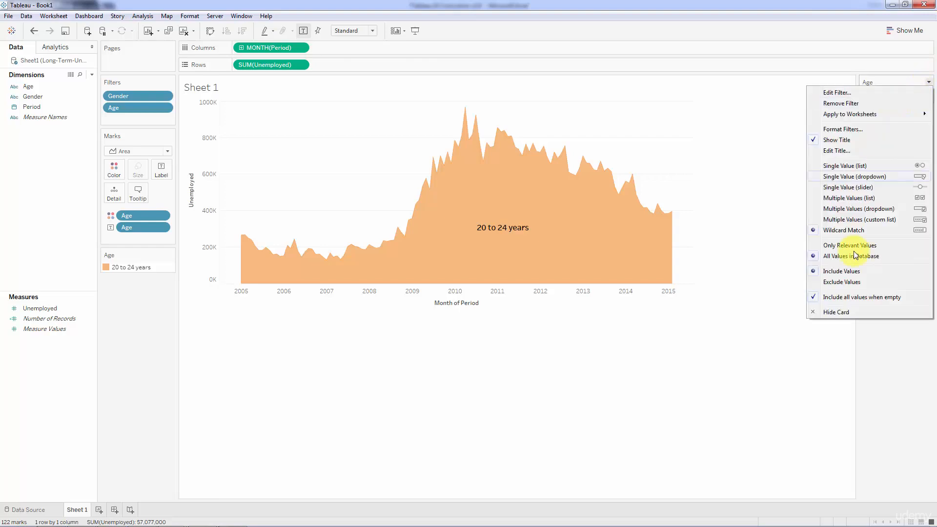
left_click(835, 317)
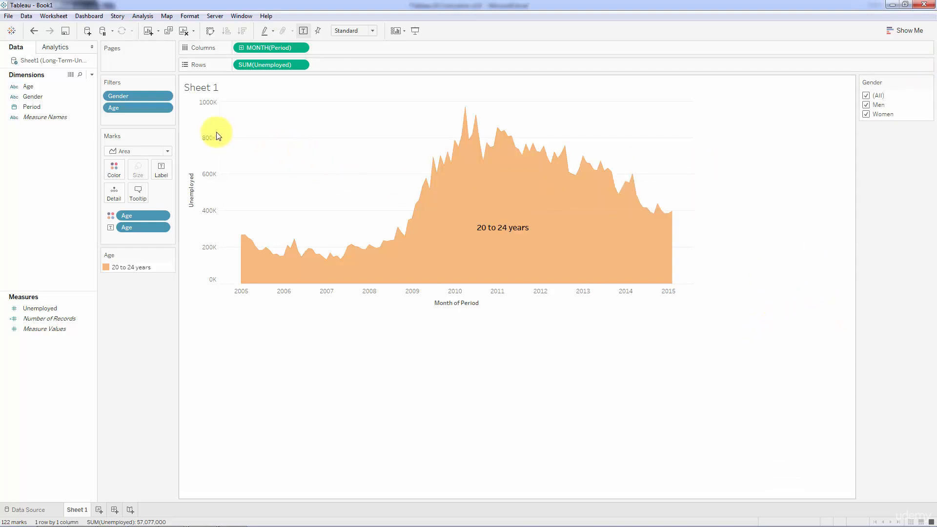
left_click_drag(137, 107, 65, 163)
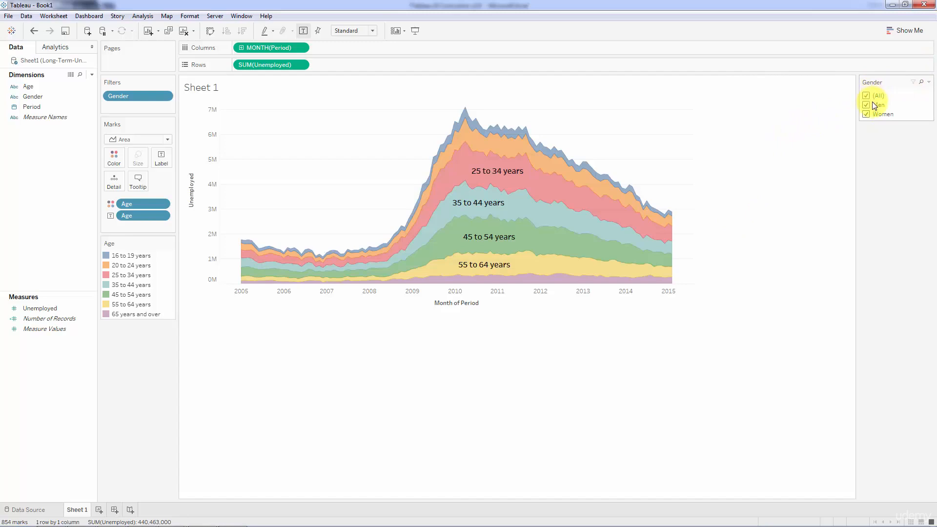
Switch the Gender filter card to Single Value (list), view Men and Women in turn, and restore all genders.
left_click(929, 84)
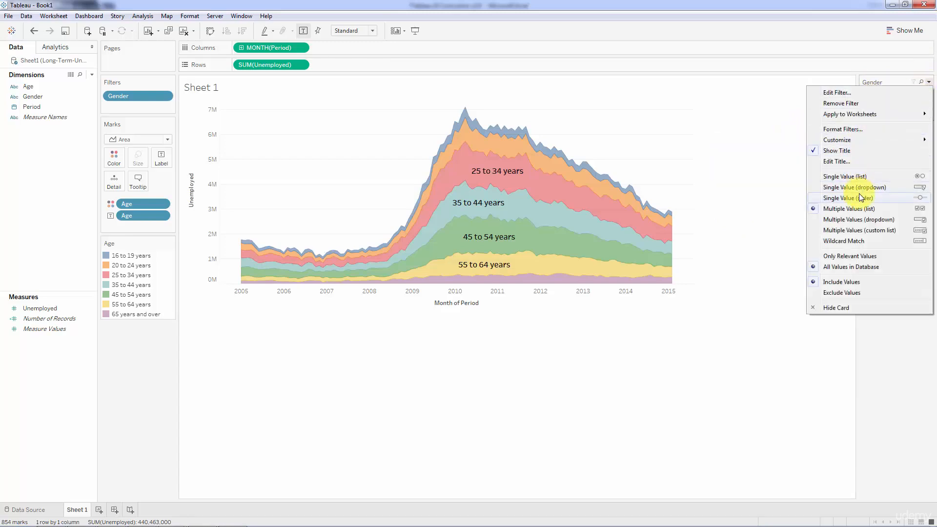
left_click(862, 177)
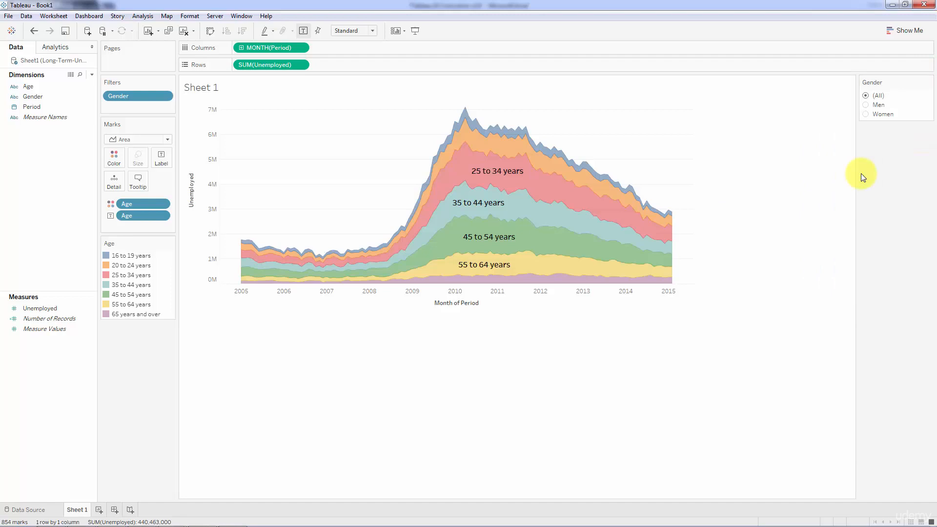
left_click(867, 106)
left_click(866, 115)
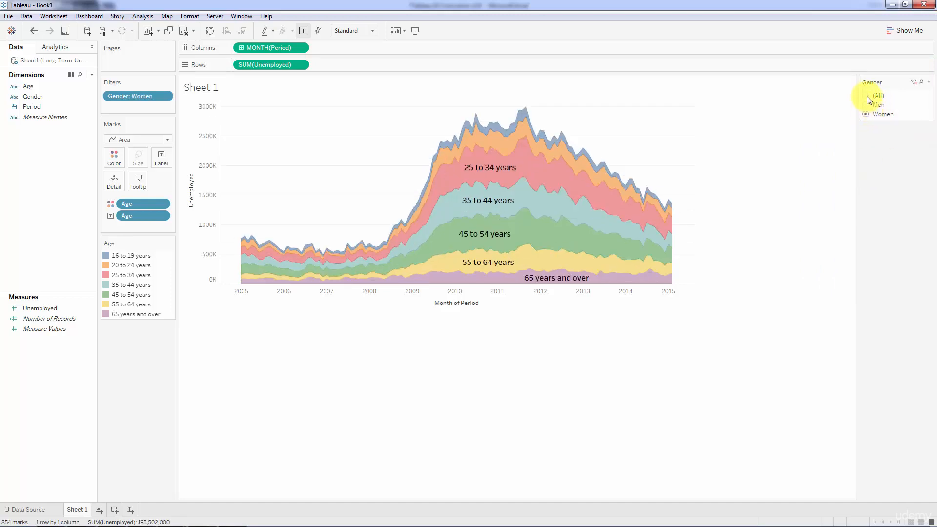
left_click(868, 97)
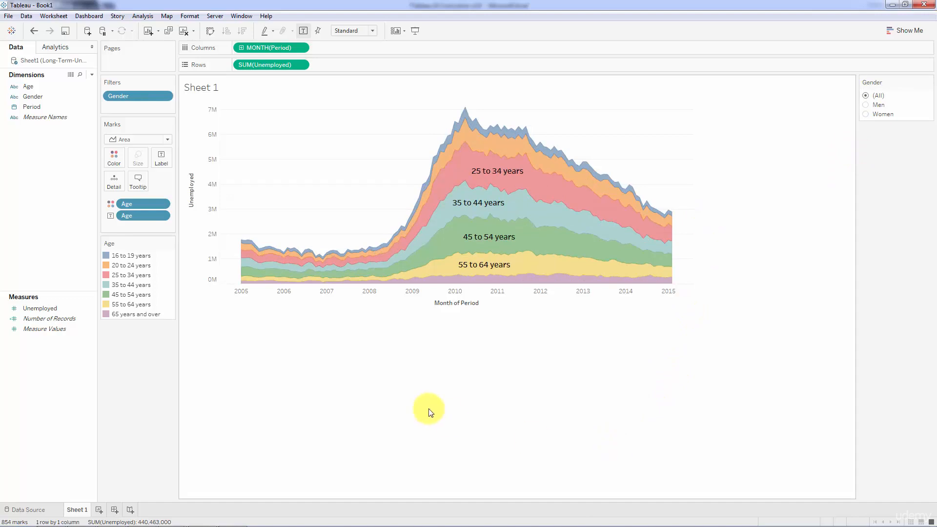
Format the vertical Unemployed axis with a default font size of 12 in bold.
right_click(207, 202)
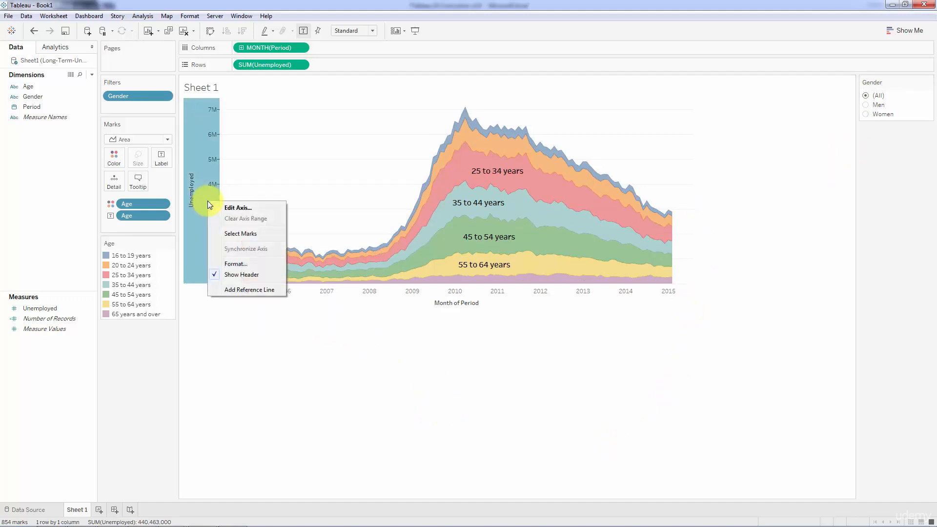
left_click(237, 265)
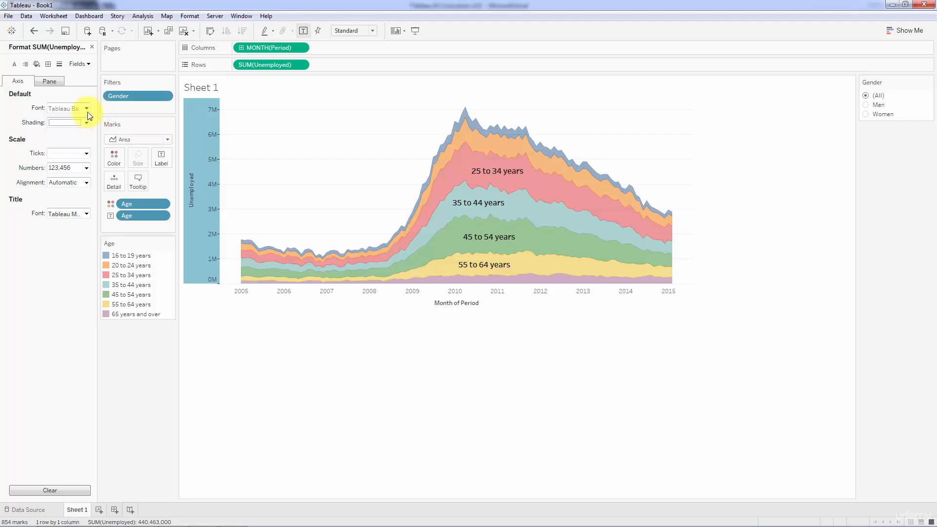
left_click(86, 109)
left_click(72, 135)
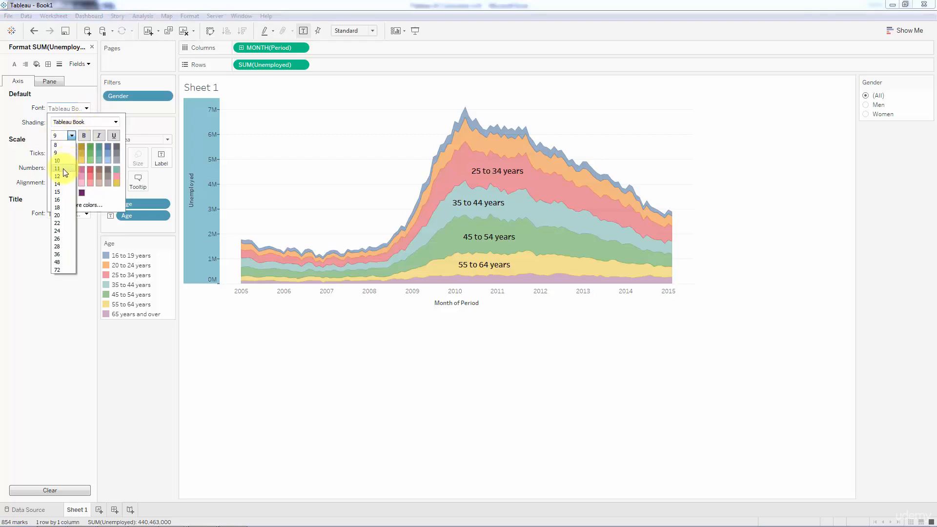
left_click(63, 177)
left_click(83, 135)
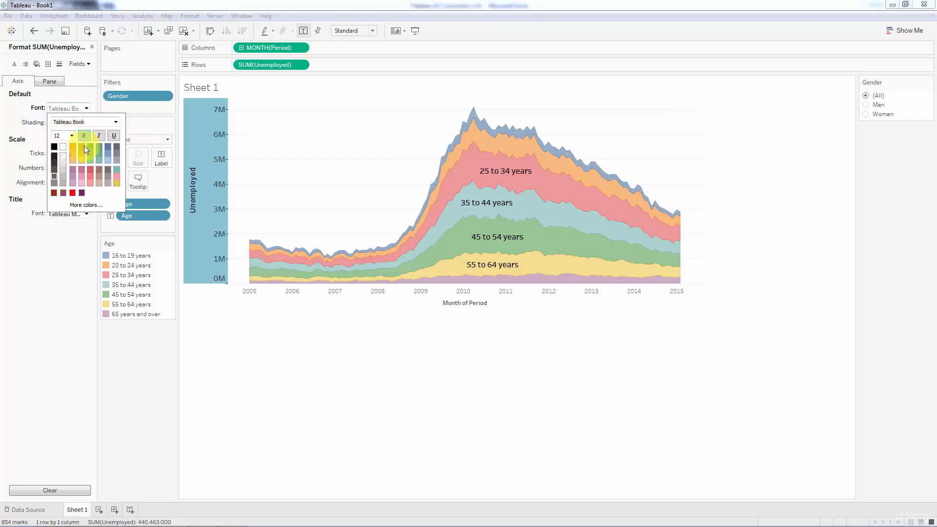
left_click(268, 372)
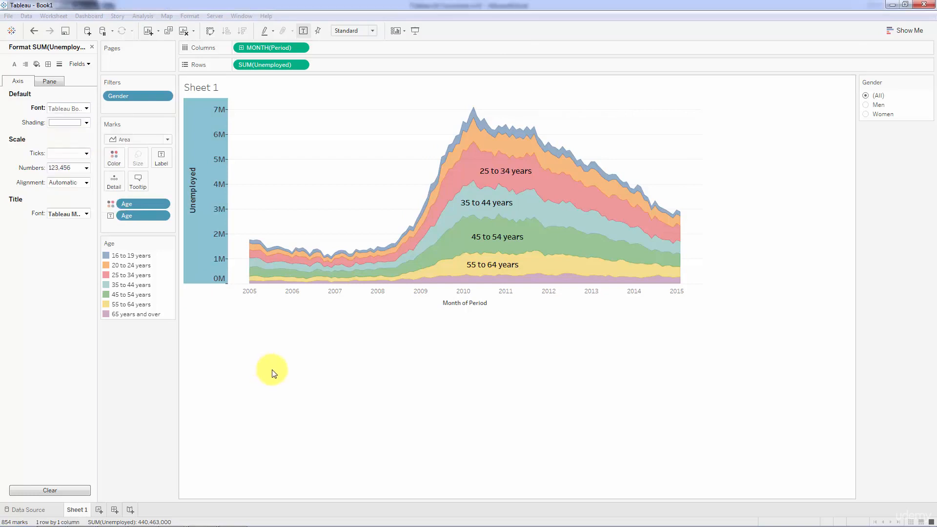
Format the horizontal Month of Period axis with a default font size of 12 in bold.
right_click(303, 298)
left_click(333, 362)
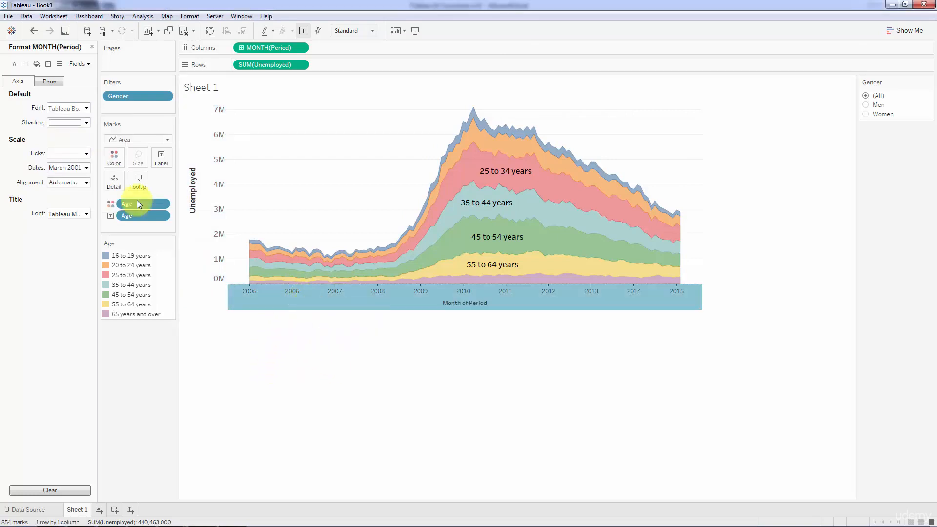
left_click(84, 108)
left_click(72, 136)
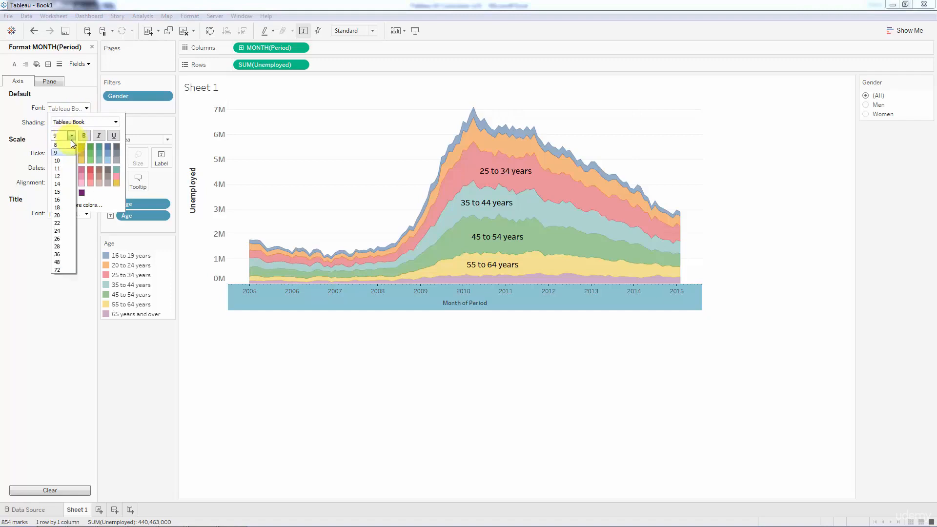
left_click(61, 182)
left_click(84, 136)
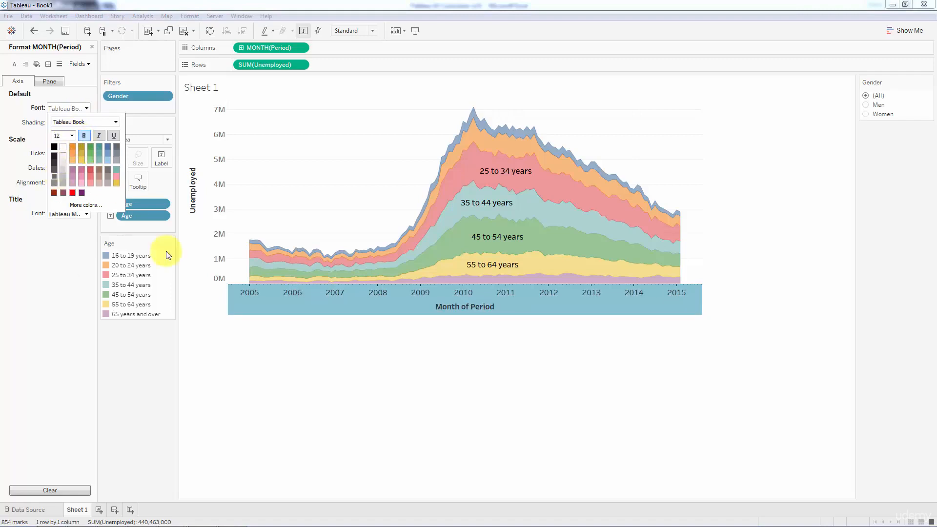
left_click(470, 404)
left_click(470, 404)
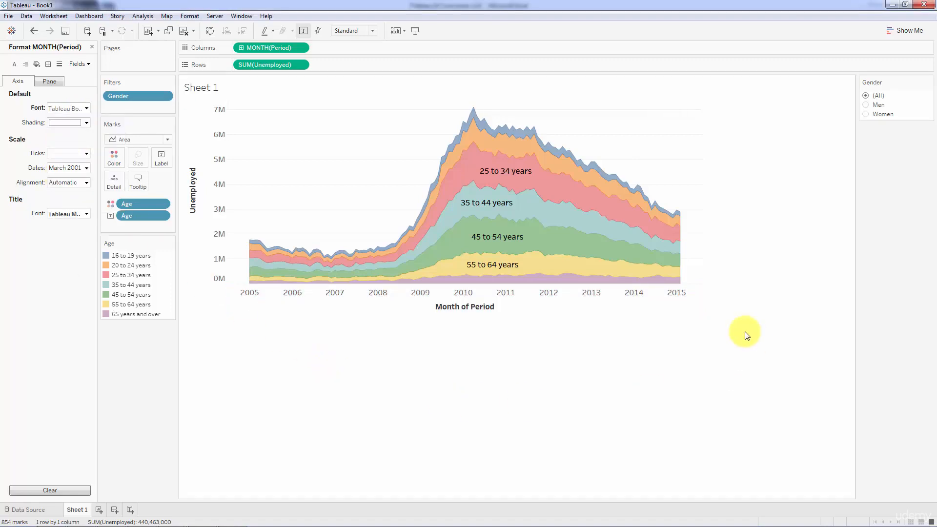